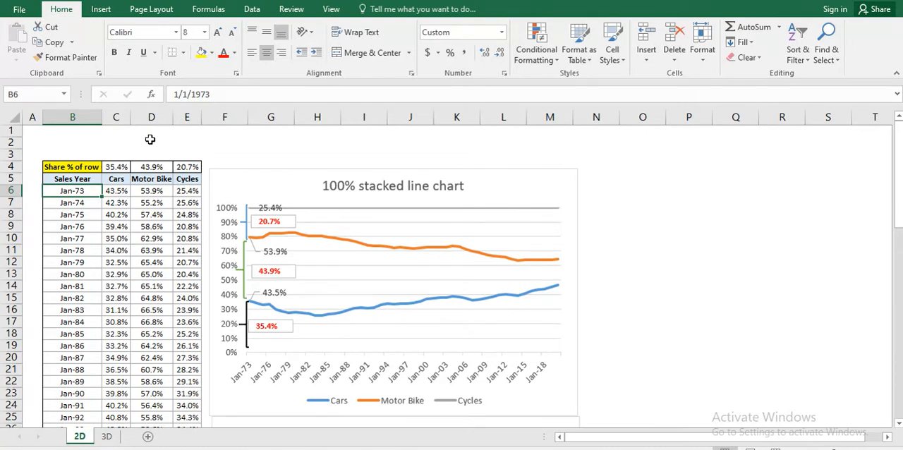
# Step: Insert a basic 2-D line chart from the sales table in B5:E53 of the 2D sheet
pyautogui.click(102, 9)
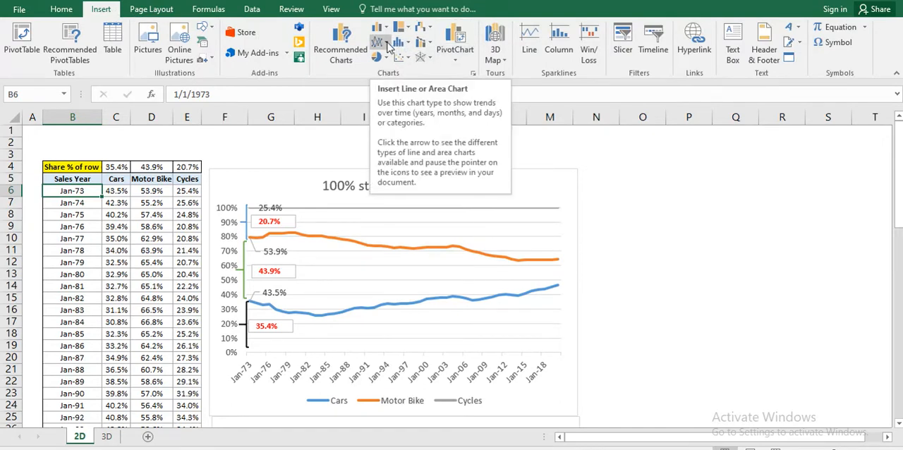
pyautogui.click(386, 43)
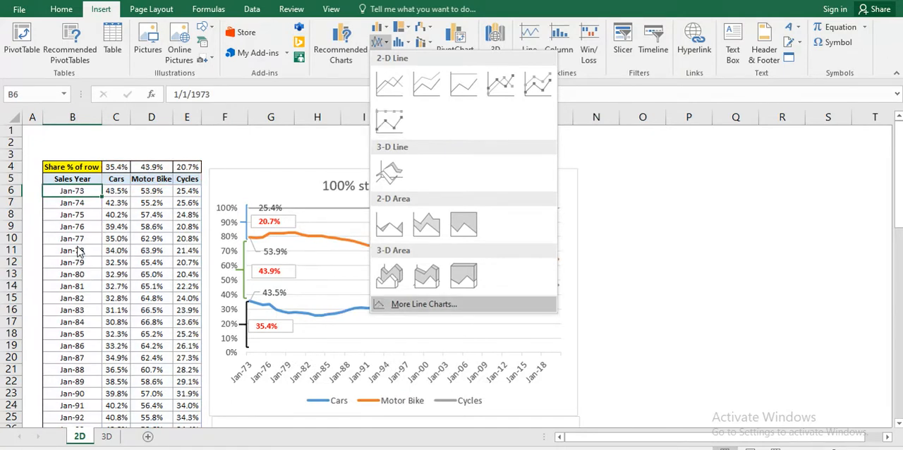
pyautogui.click(47, 181)
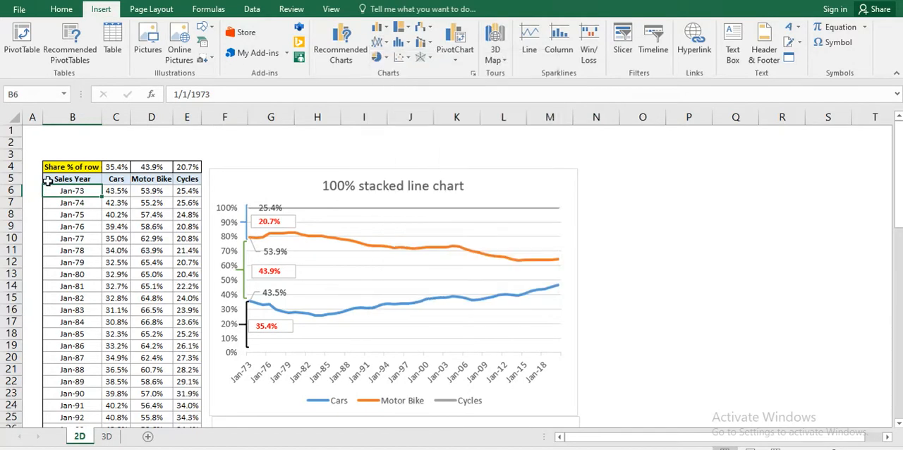
pyautogui.click(47, 182)
pyautogui.hotkey('ctrl', 'shift', 'Right')
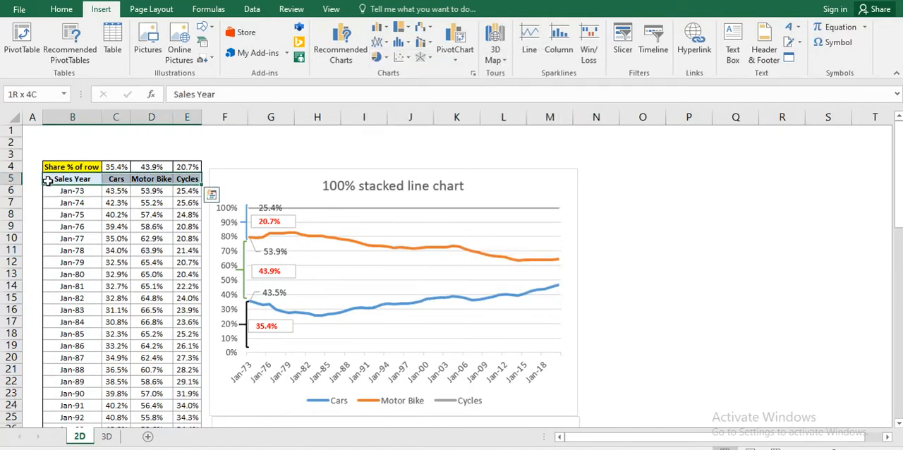
pyautogui.hotkey('ctrl', 'shift', 'Down')
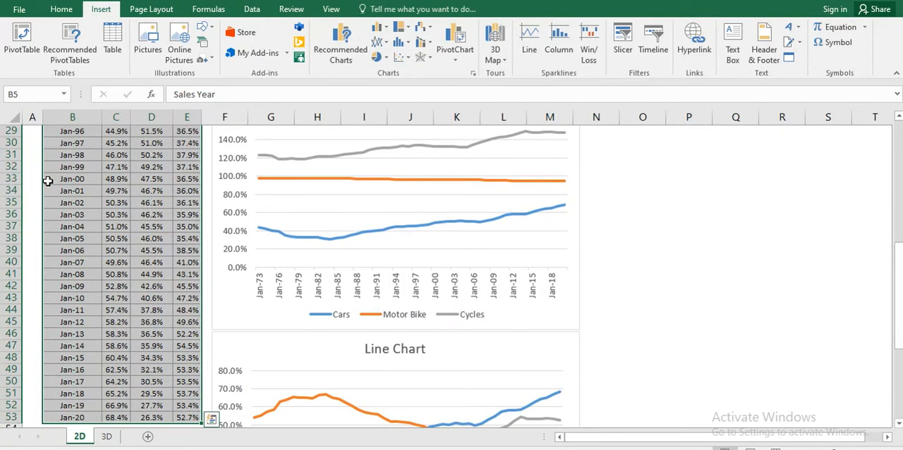
pyautogui.click(387, 47)
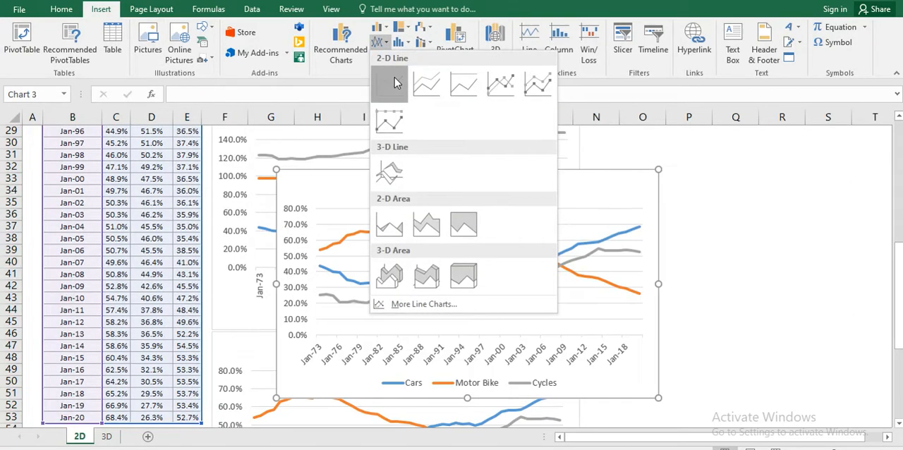
pyautogui.click(389, 85)
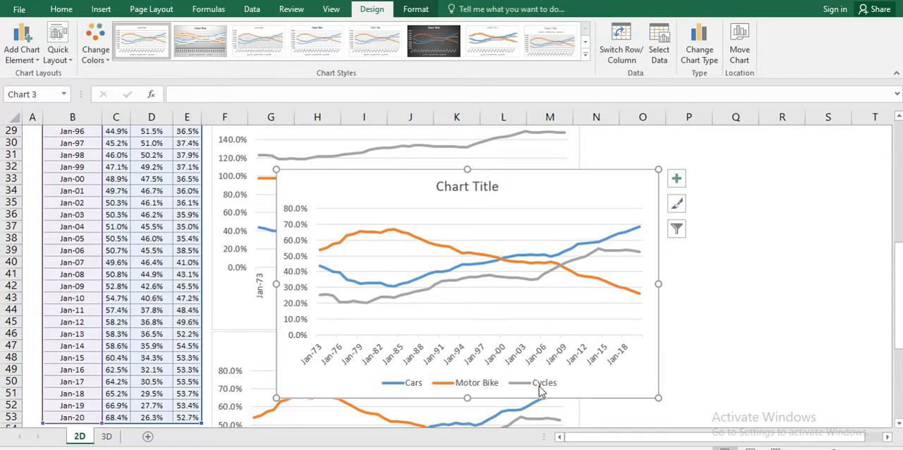
# Step: Select the whole sales table B5:E53 again and undo the line chart insertion
pyautogui.click(91, 306)
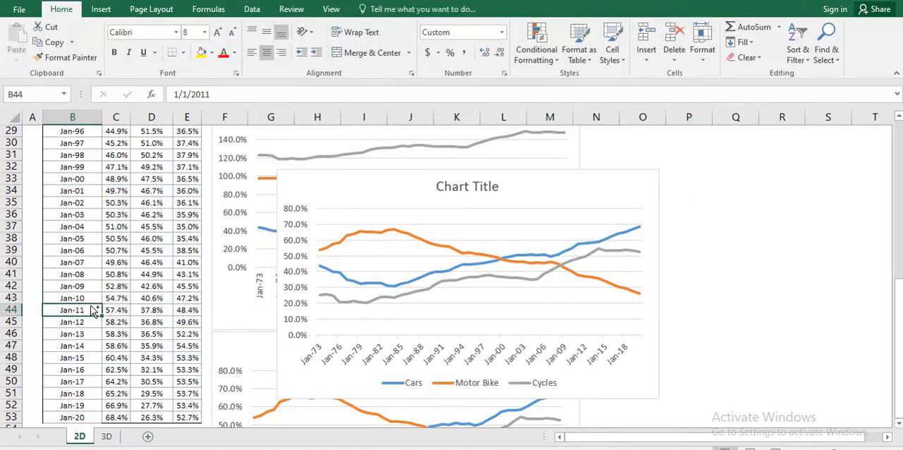
pyautogui.hotkey('ctrl', 'Up')
pyautogui.press('Down')
pyautogui.hotkey('ctrl', 'shift', 'Right')
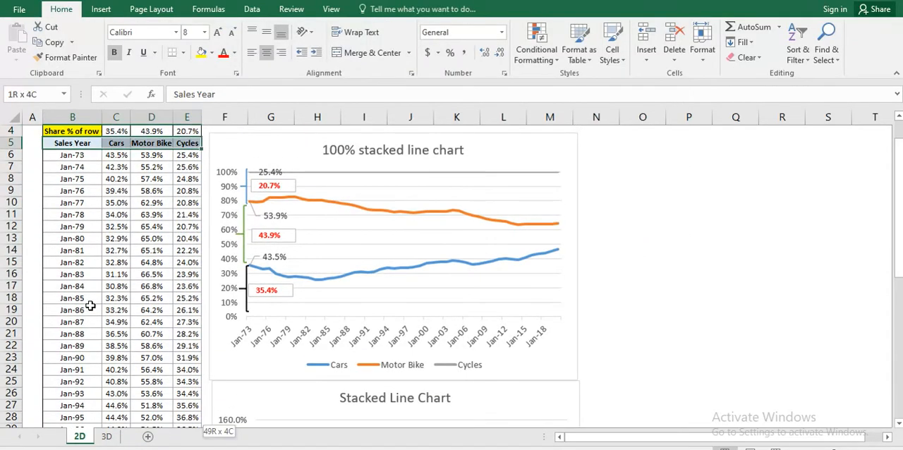
pyautogui.hotkey('ctrl', 'shift', 'Down')
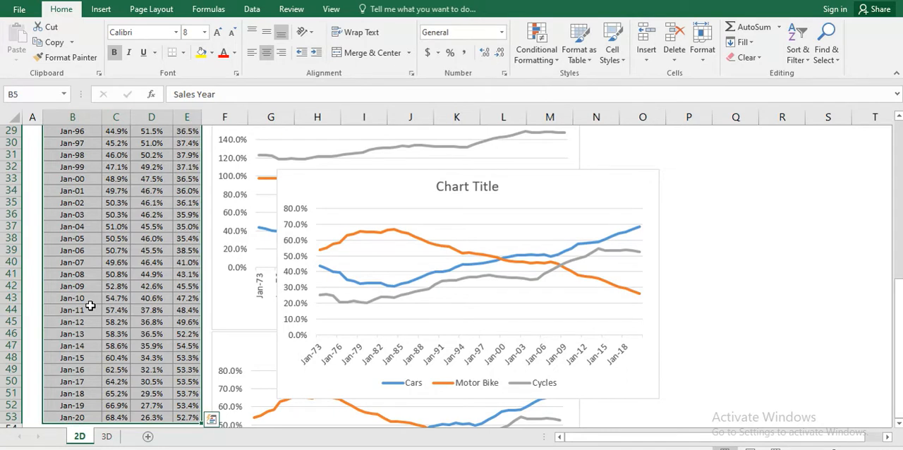
pyautogui.click(299, 175)
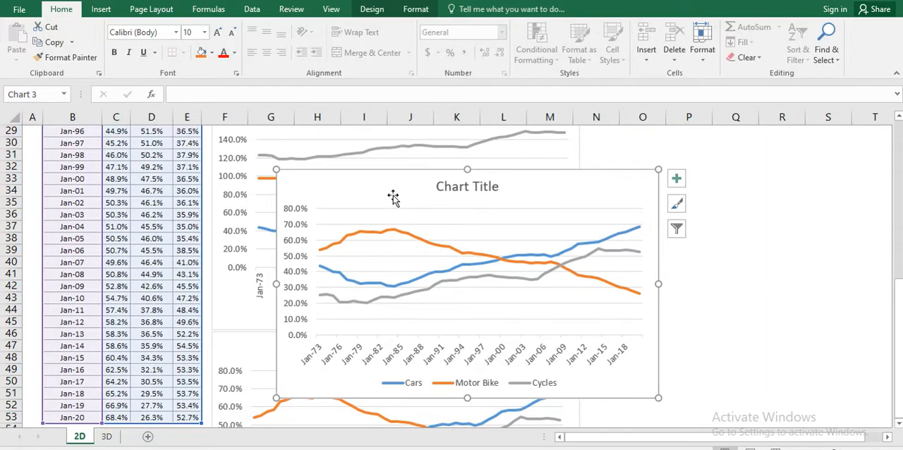
pyautogui.hotkey('ctrl', 'z')
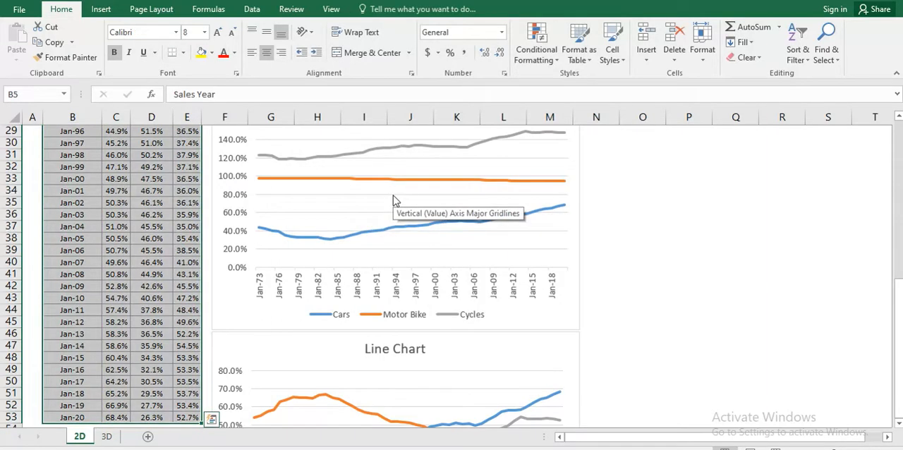
# Step: Insert a 2-D Stacked Line chart from the selected sales data and widen it slightly to the right
pyautogui.click(101, 9)
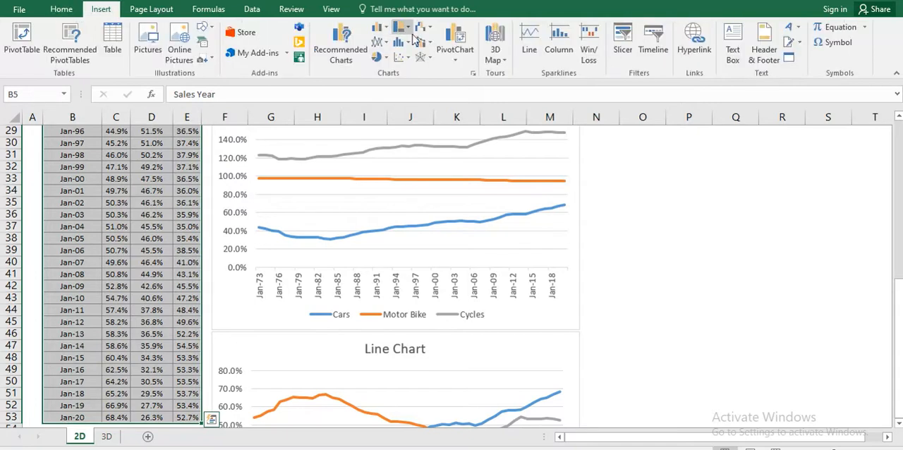
pyautogui.click(385, 43)
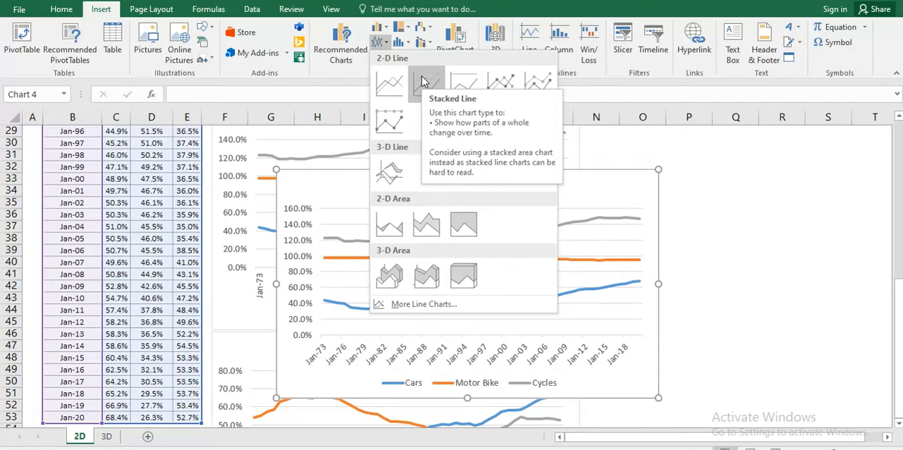
pyautogui.click(421, 81)
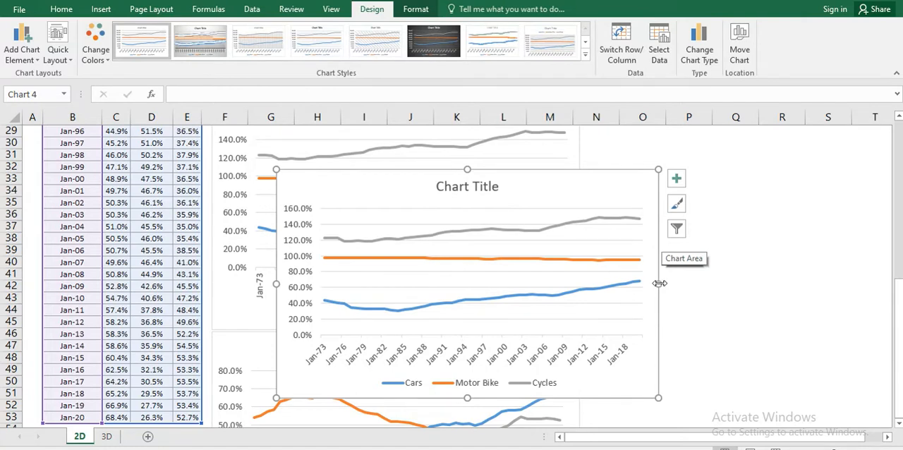
pyautogui.moveTo(658, 283); pyautogui.dragTo(691, 282)
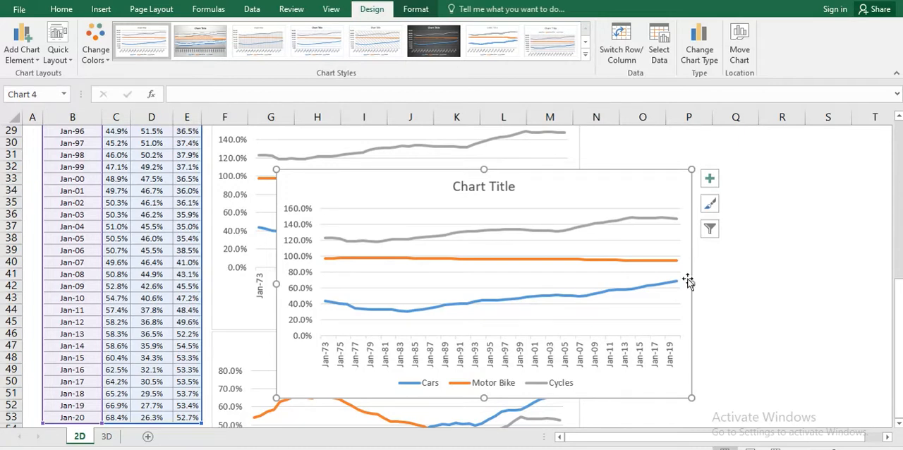
# Step: Select the Cycles, Cars and Motor Bike lines in turn to examine each series' source data
pyautogui.click(653, 219)
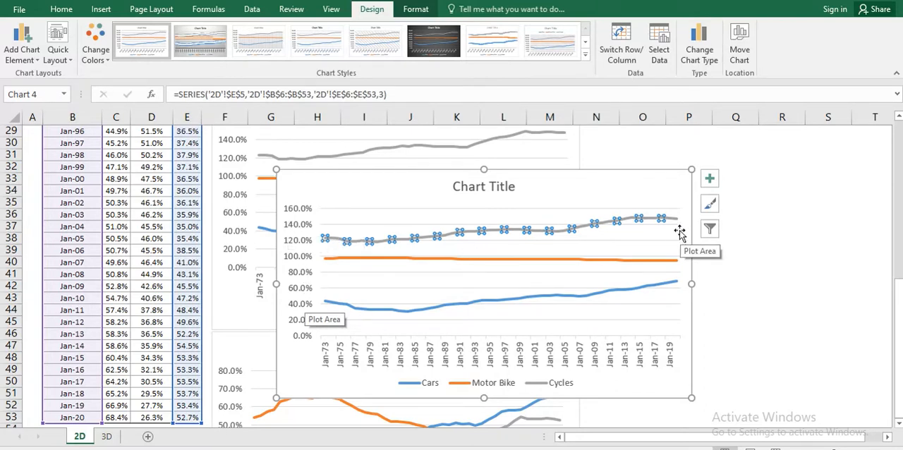
pyautogui.click(666, 283)
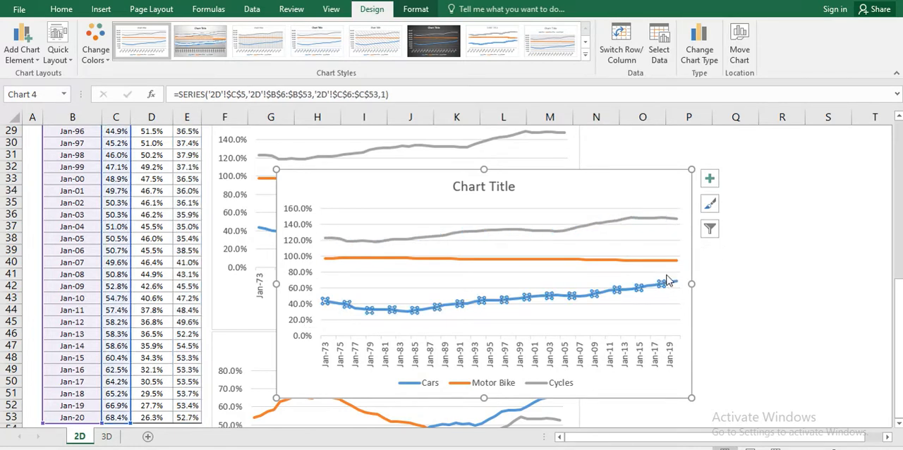
pyautogui.click(669, 260)
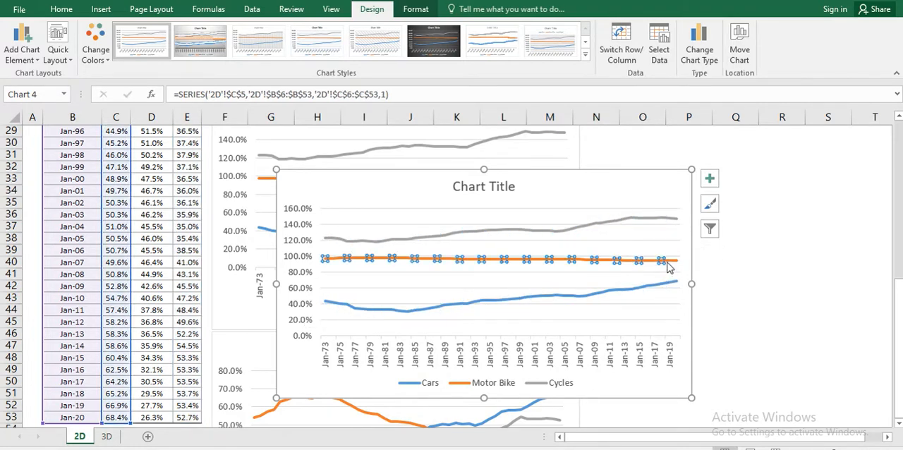
# Step: Add a data label to only the last point of the Cycles line
pyautogui.click(674, 221)
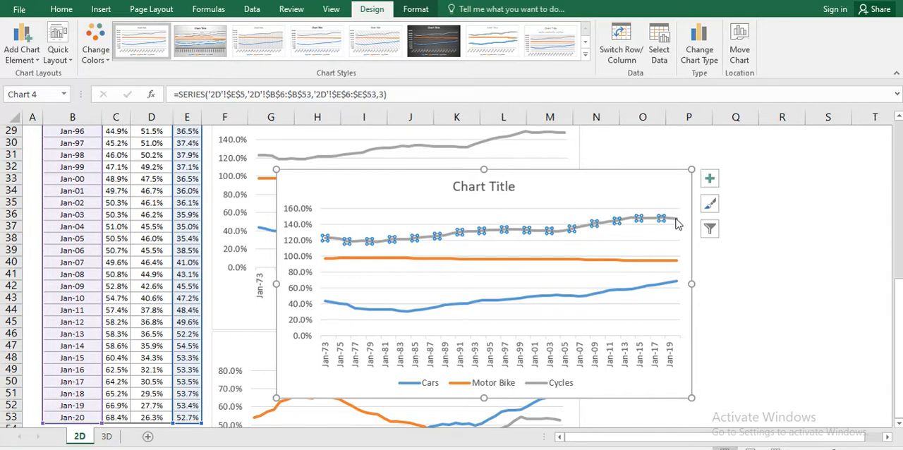
pyautogui.click(674, 218)
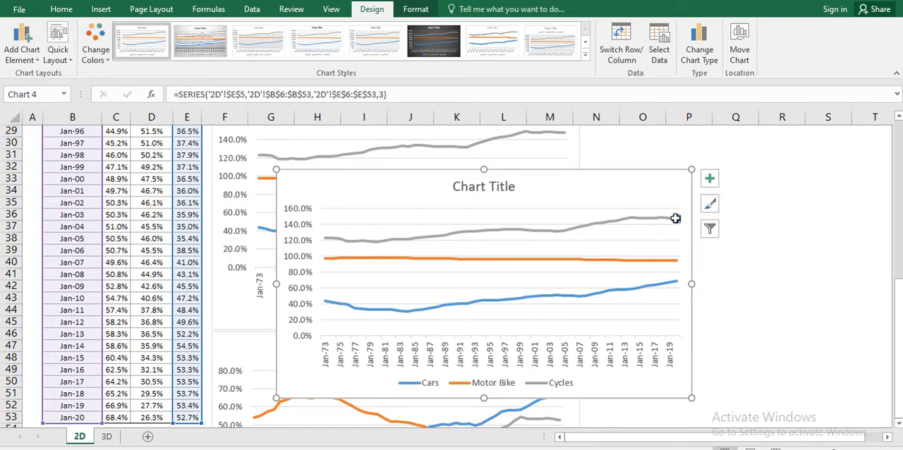
pyautogui.click(709, 180)
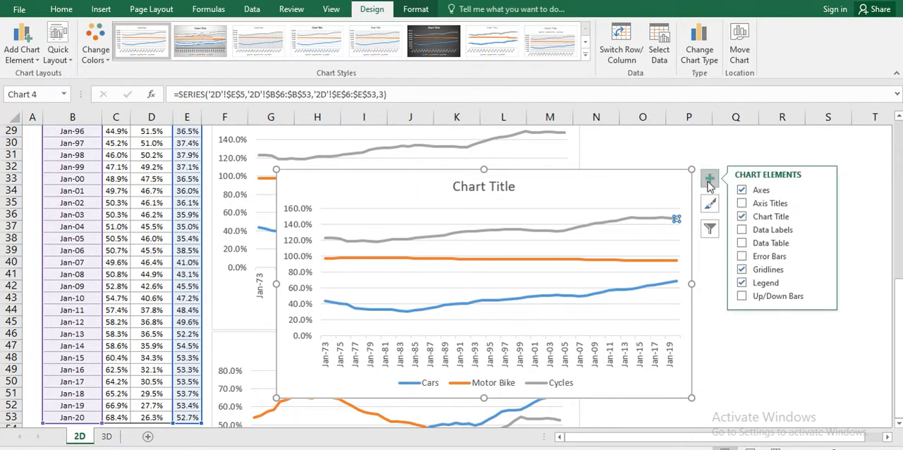
pyautogui.click(741, 231)
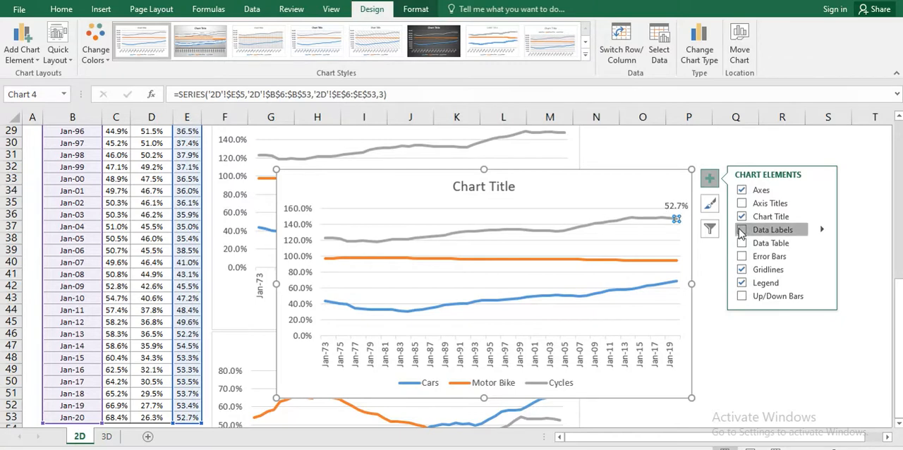
pyautogui.click(677, 262)
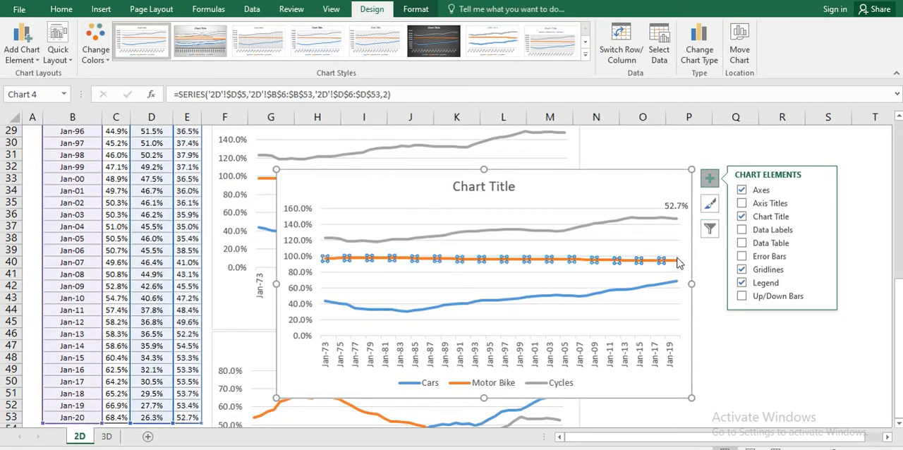
pyautogui.click(741, 245)
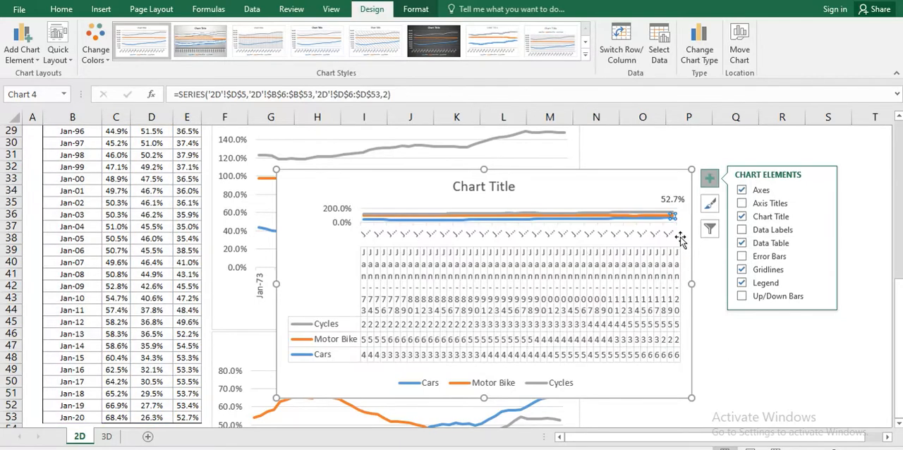
pyautogui.click(742, 243)
pyautogui.click(742, 231)
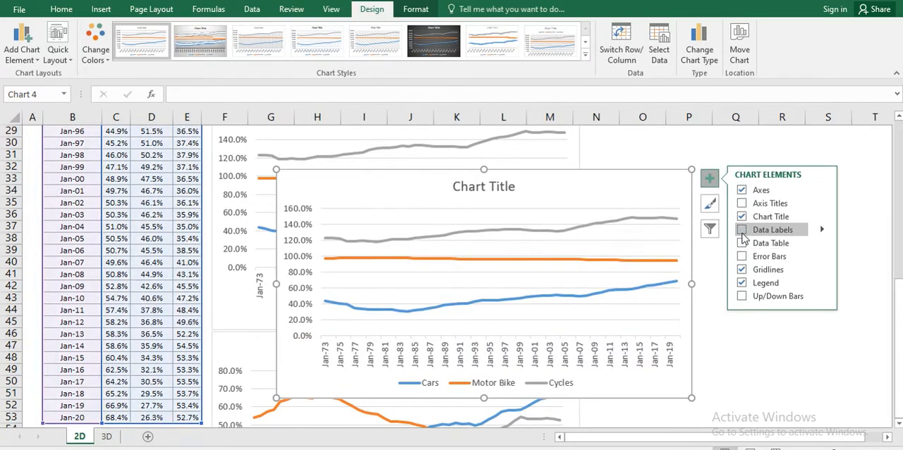
pyautogui.click(742, 232)
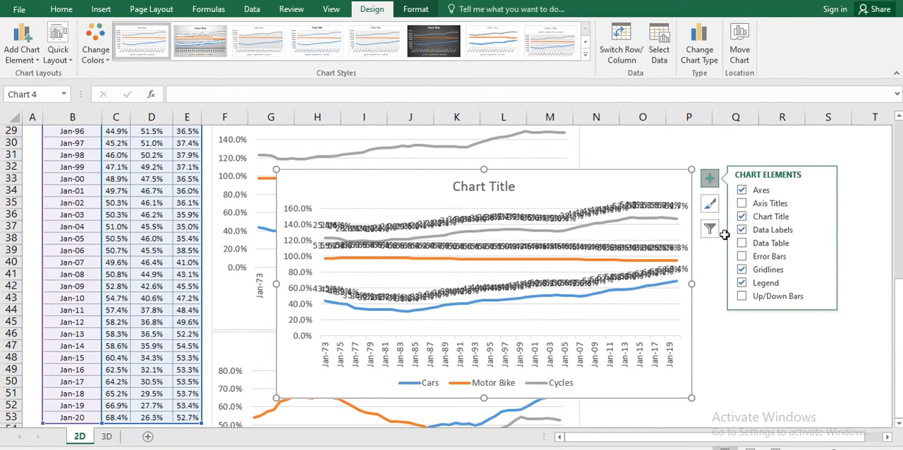
pyautogui.click(742, 231)
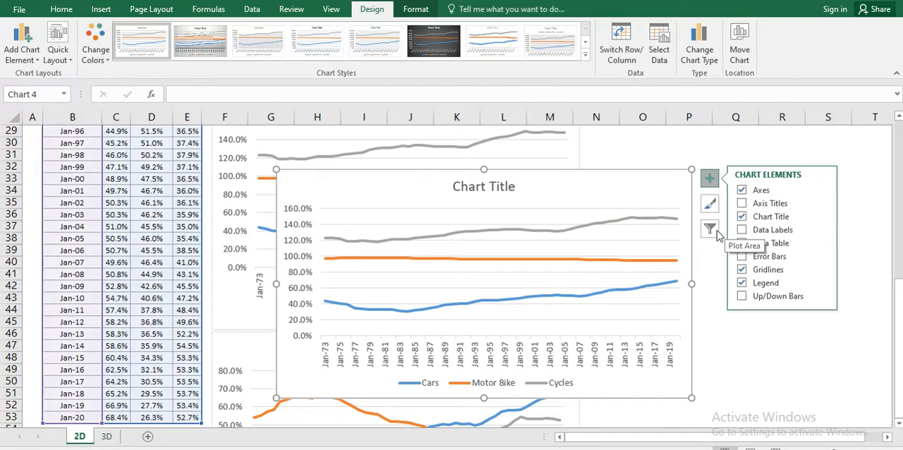
# Step: Add a data label to only the last point of each line: Cycles, Motor Bike and Cars
pyautogui.click(678, 222)
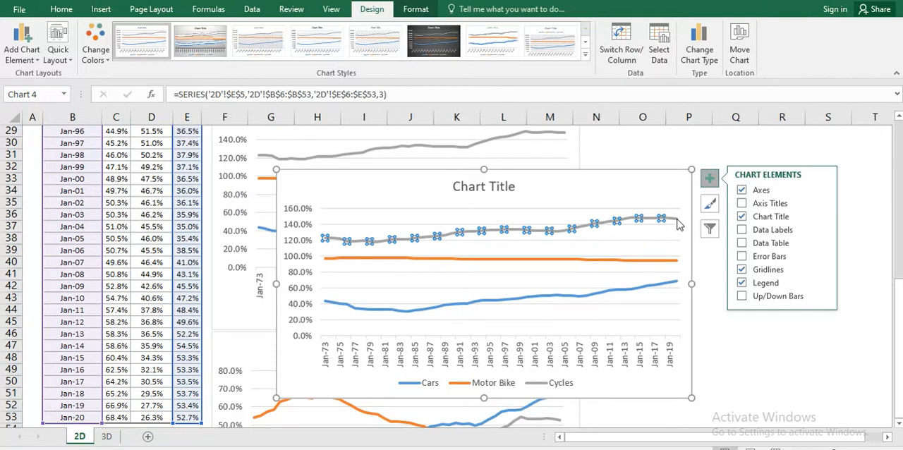
pyautogui.click(676, 220)
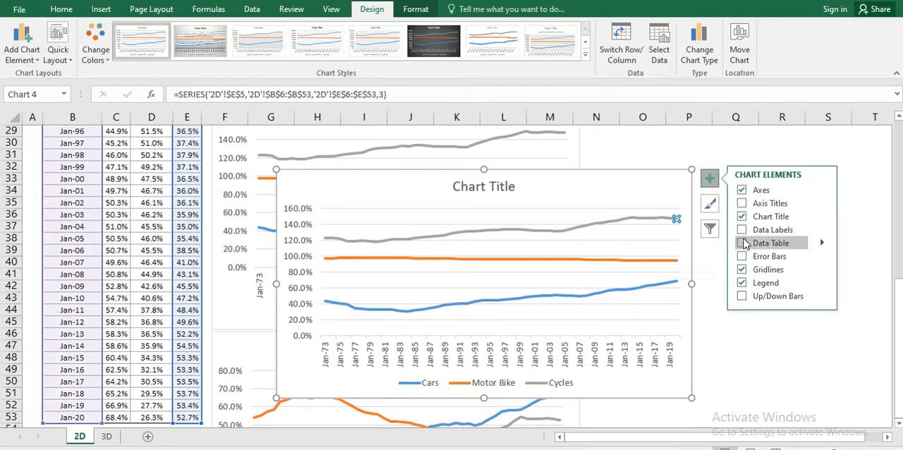
pyautogui.click(742, 230)
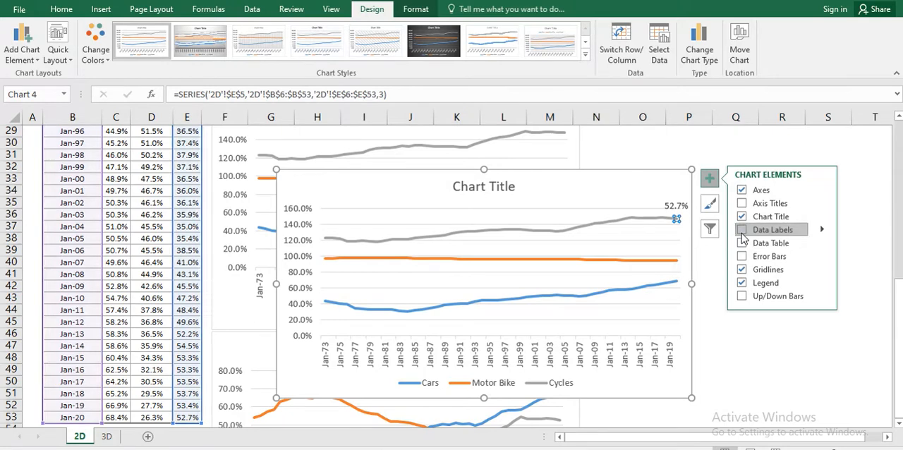
pyautogui.click(676, 261)
pyautogui.click(675, 261)
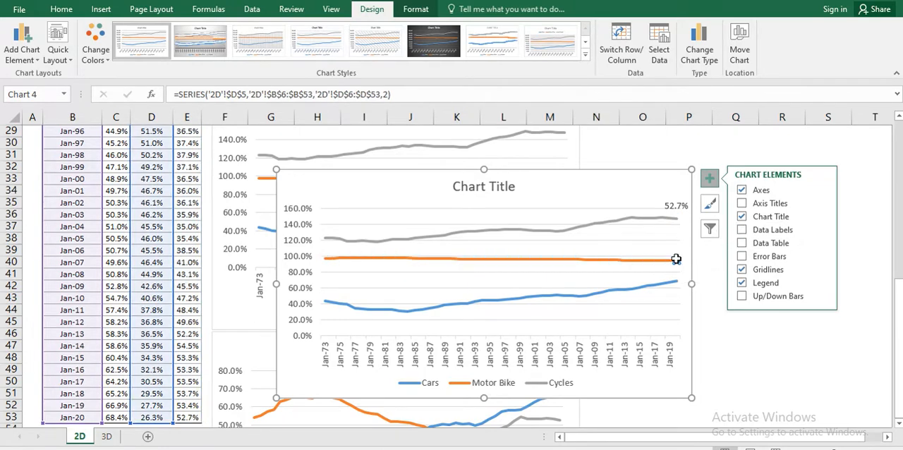
pyautogui.click(741, 230)
pyautogui.click(677, 282)
pyautogui.click(676, 282)
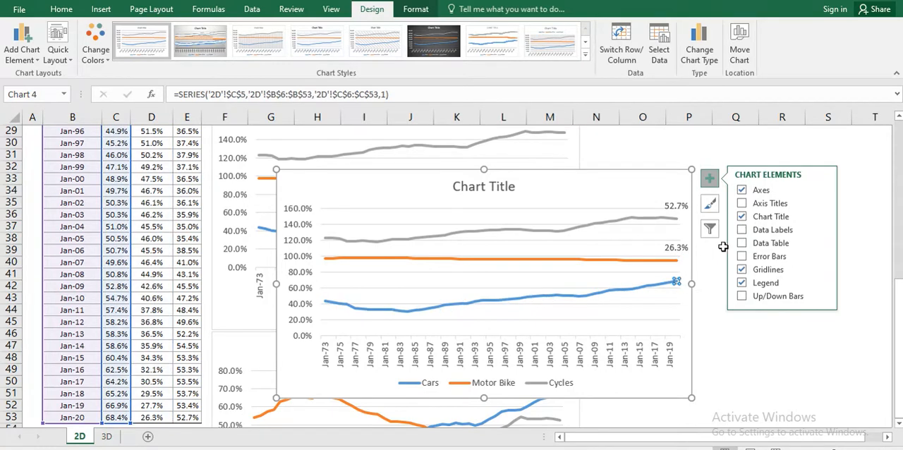
pyautogui.click(741, 233)
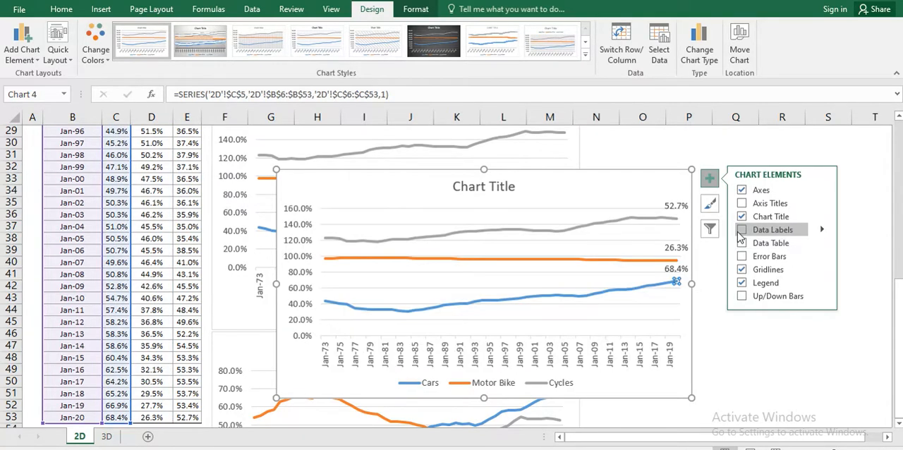
pyautogui.click(739, 234)
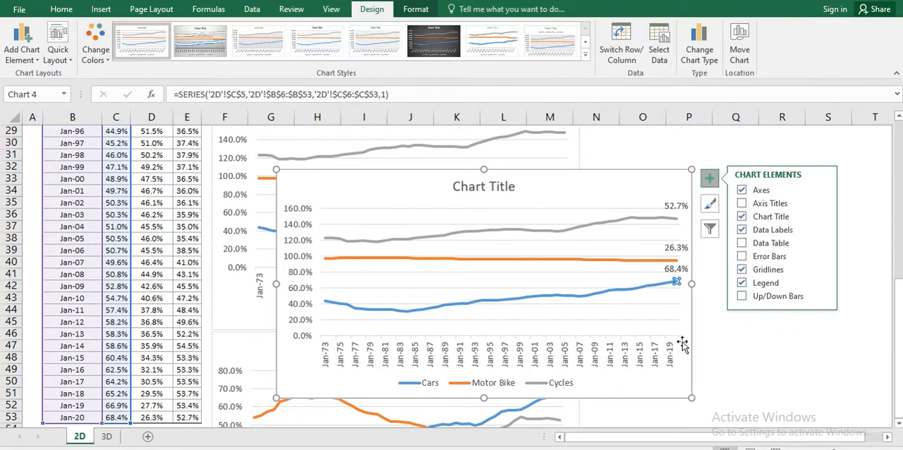
# Step: Compare the Jan-20 Cars value in C53 with the last point of the chart's Cars line
pyautogui.click(626, 291)
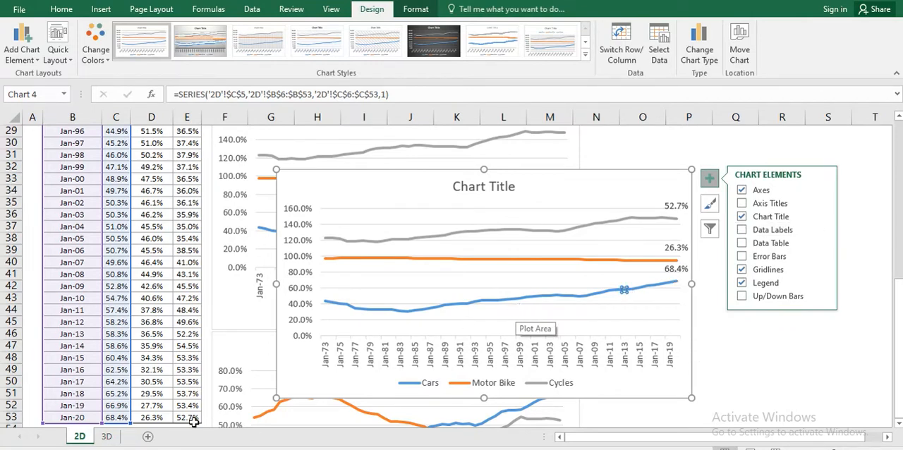
pyautogui.click(124, 309)
pyautogui.hotkey('ctrl', 'Down')
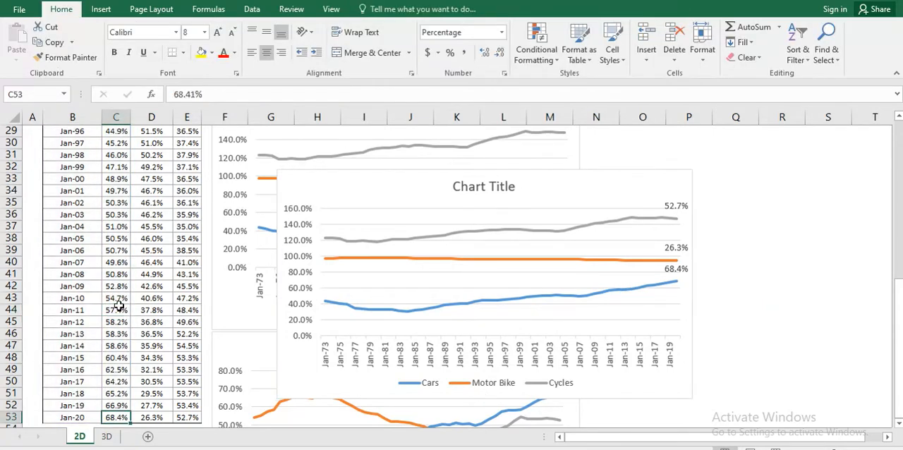
pyautogui.press('Left')
pyautogui.press('Left')
pyautogui.press('Right')
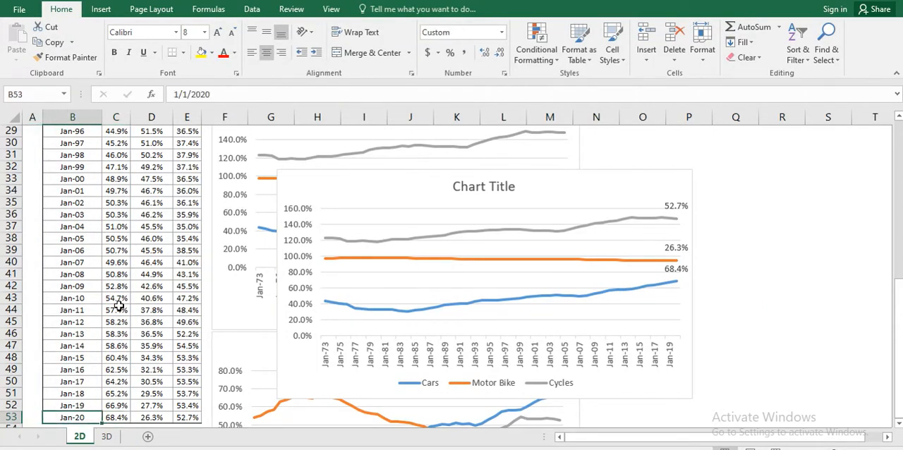
pyautogui.hotkey('ctrl', 'shift', 'Right')
pyautogui.press('Right')
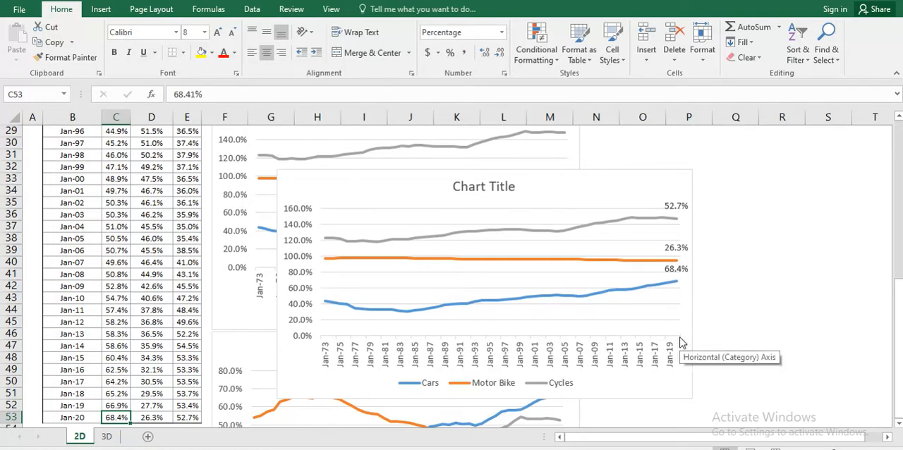
pyautogui.moveTo(679, 285)
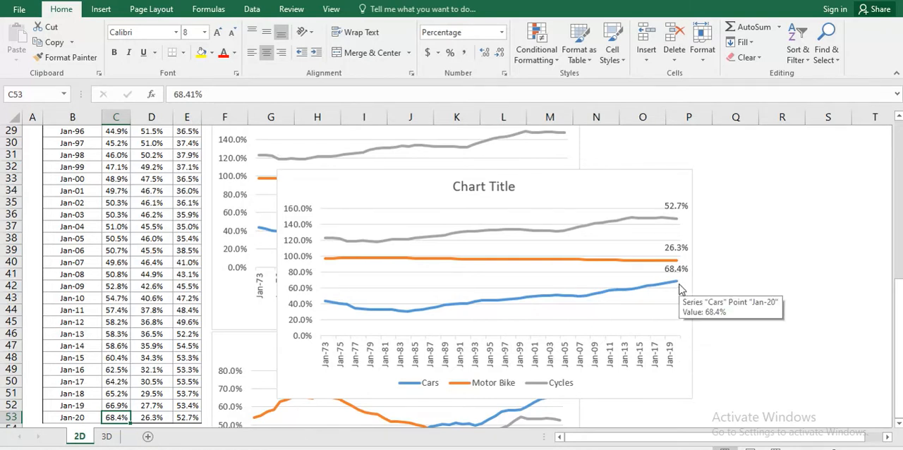
# Step: Compare the Jan-20 Cars and Motor Bike values in C53:D53 with the last point of the Motor Bike line
pyautogui.click(160, 418)
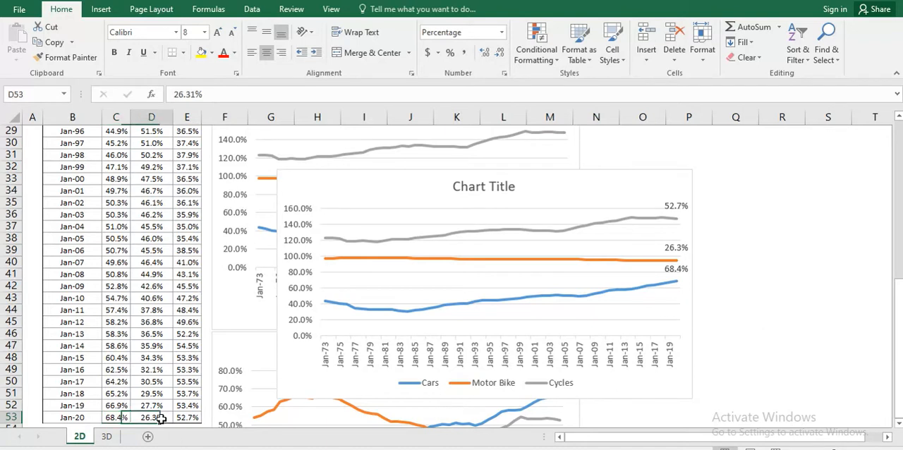
pyautogui.click(675, 263)
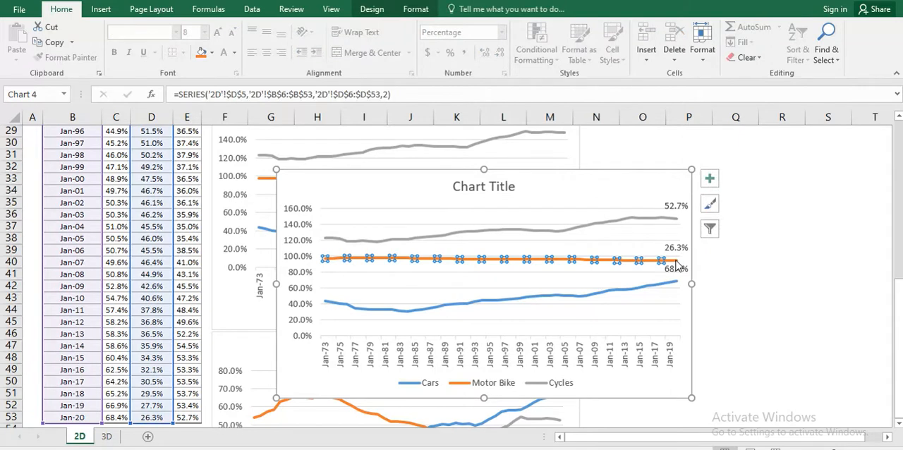
pyautogui.click(144, 419)
pyautogui.hotkey('shift', 'Left')
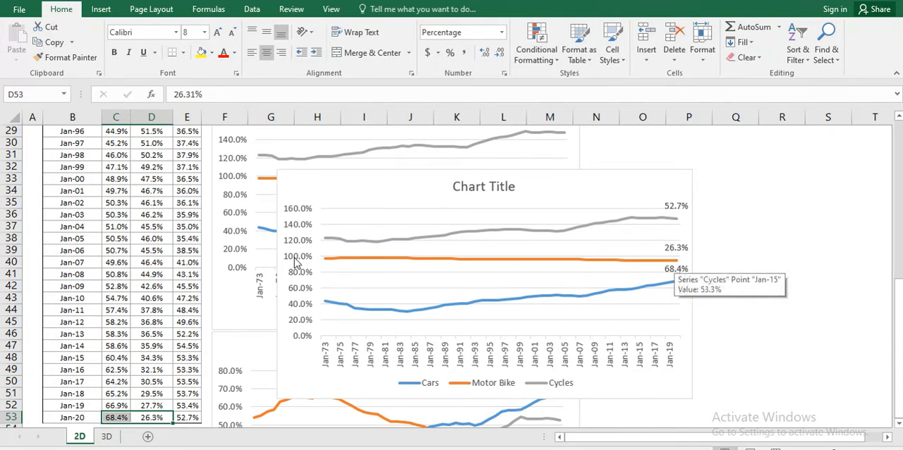
pyautogui.click(678, 265)
pyautogui.click(678, 266)
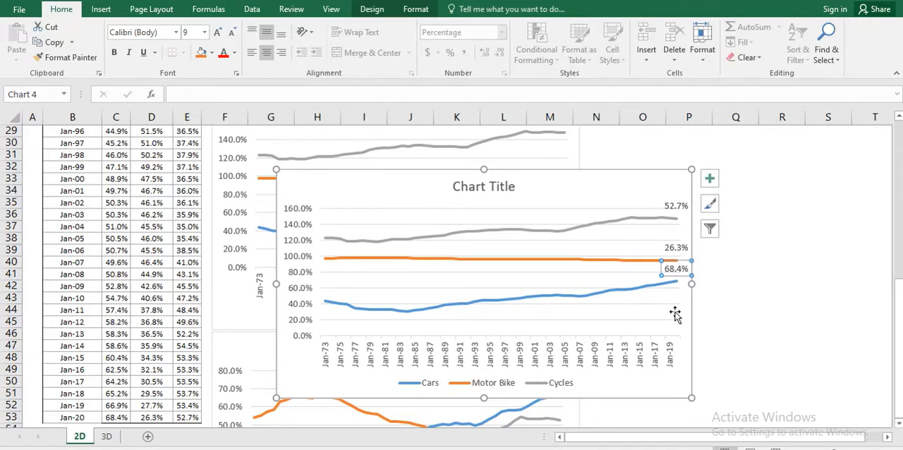
pyautogui.click(674, 262)
pyautogui.click(680, 311)
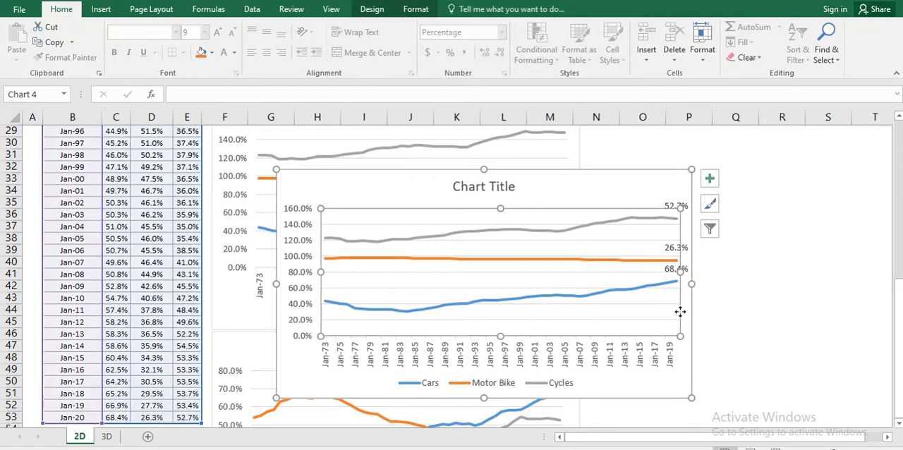
# Step: Compare the Jan-20 values of all three vehicle types in C53:E53 with the last point of the Cycles line
pyautogui.click(185, 416)
pyautogui.hotkey('shift', 'Left')
pyautogui.hotkey('shift', 'Left')
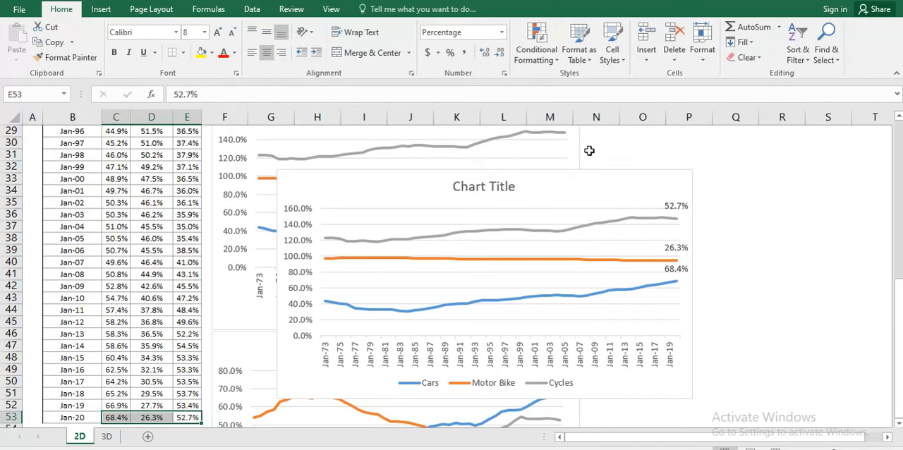
pyautogui.click(674, 222)
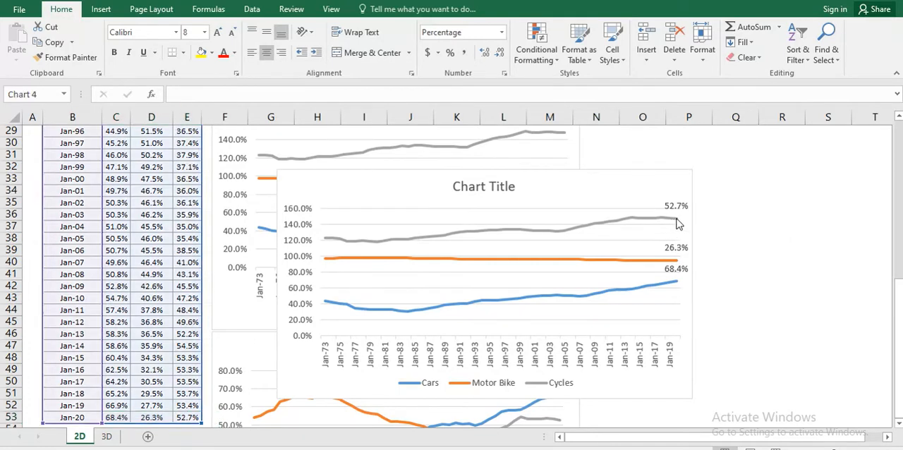
pyautogui.click(676, 220)
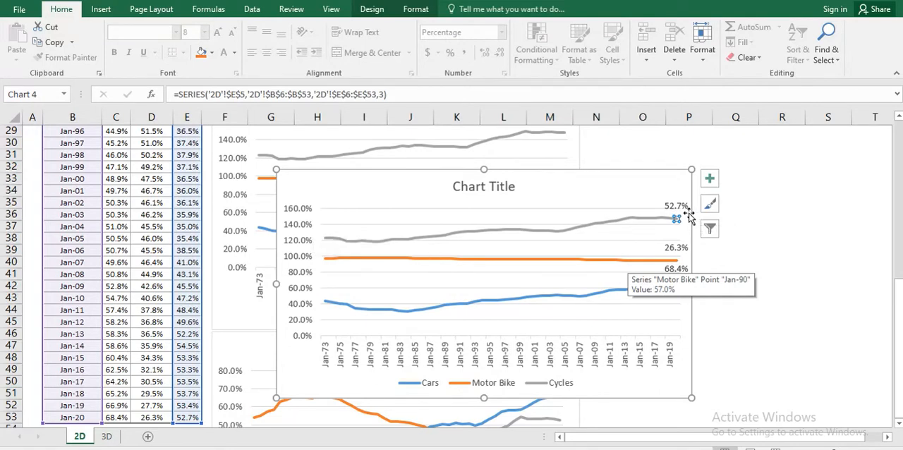
pyautogui.moveTo(677, 223)
pyautogui.click(675, 220)
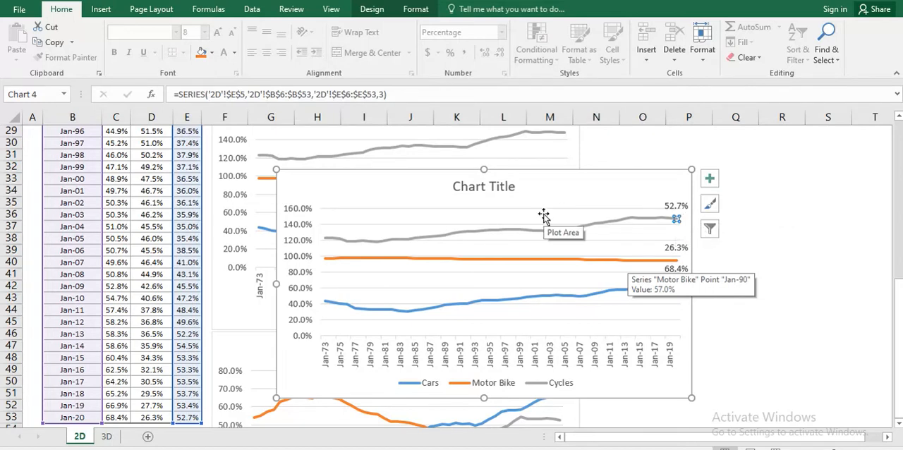
# Step: Delete the newly made stacked line chart that carries the end-point data labels
pyautogui.click(611, 197)
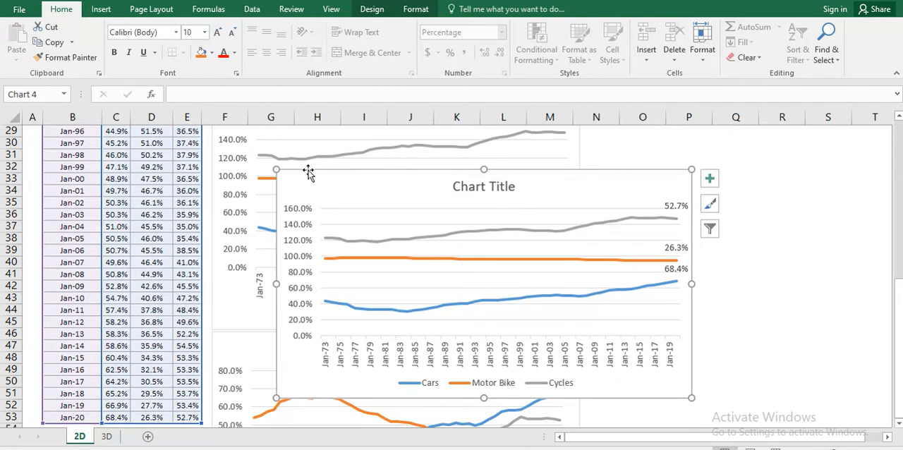
pyautogui.press('Delete')
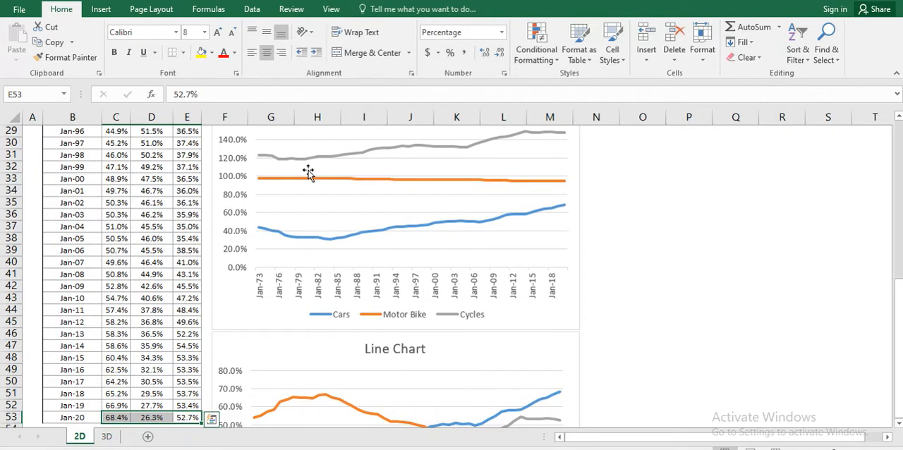
pyautogui.click(95, 13)
pyautogui.click(379, 43)
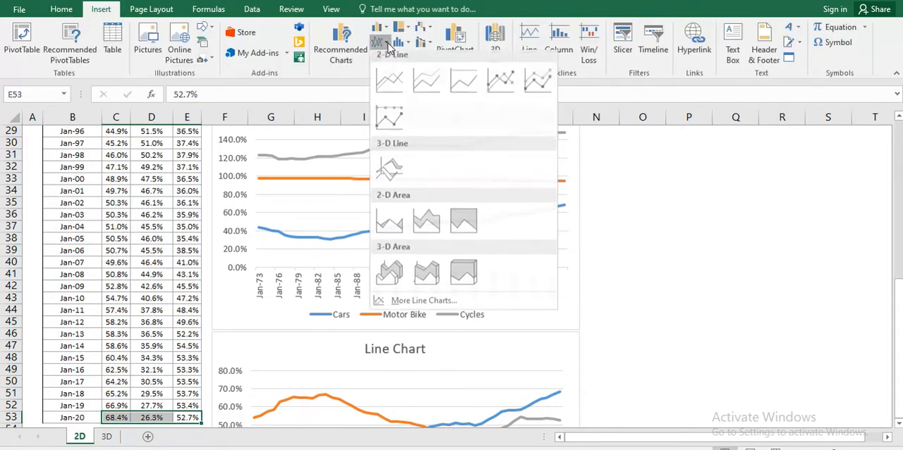
pyautogui.click(463, 83)
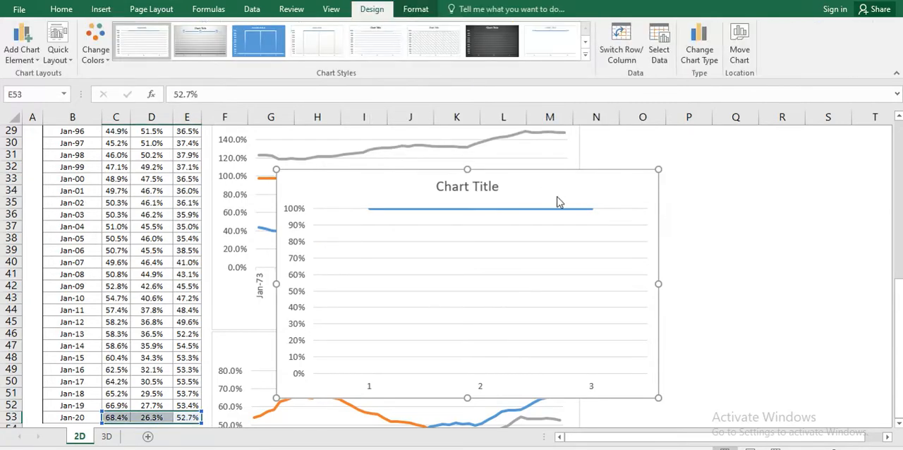
pyautogui.hotkey('ctrl', 'z')
# Step: Insert a 2-D 100% Stacked Line chart from the whole sales table B5:E53, including its header row
pyautogui.press('Left')
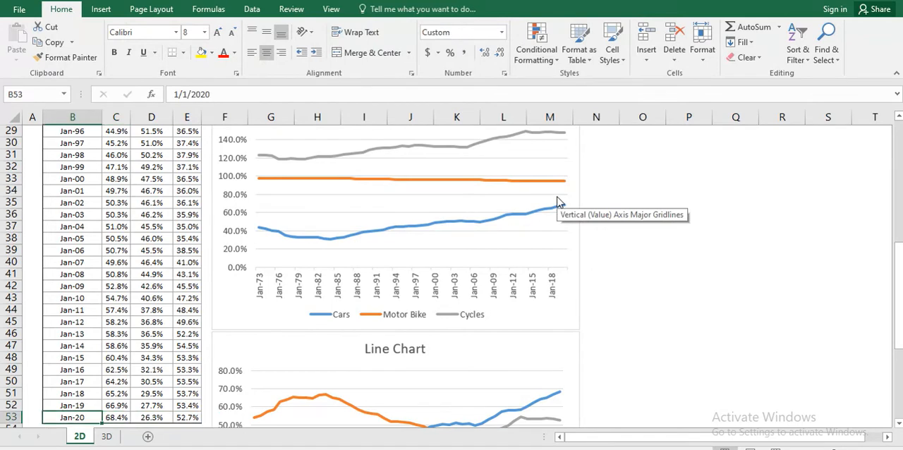
pyautogui.hotkey('ctrl', 'Up')
pyautogui.press('Down')
pyautogui.hotkey('ctrl', 'shift', 'Right')
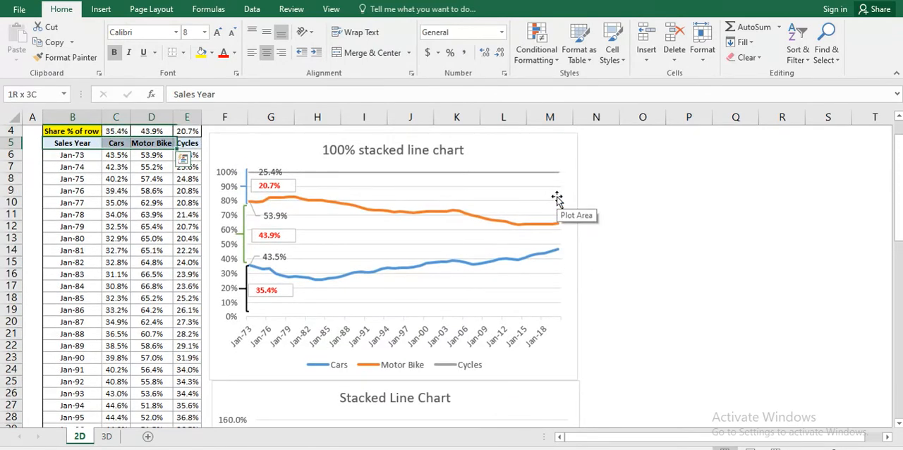
pyautogui.hotkey('ctrl', 'shift', 'Down')
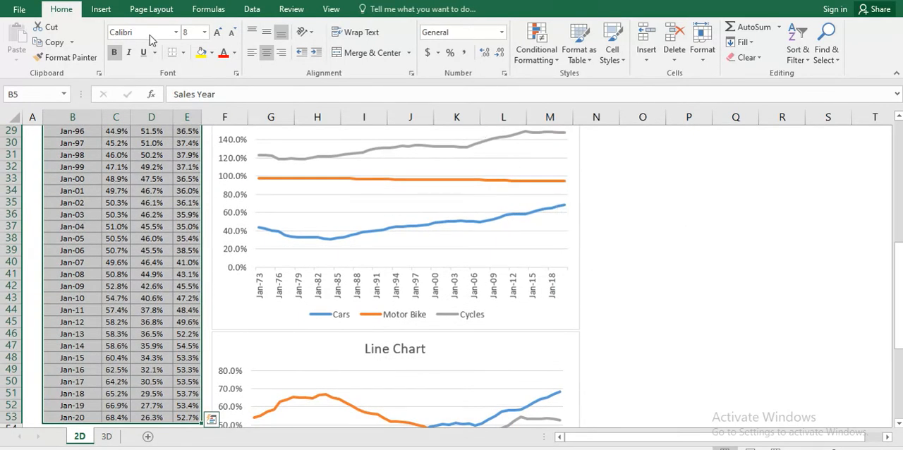
pyautogui.click(101, 8)
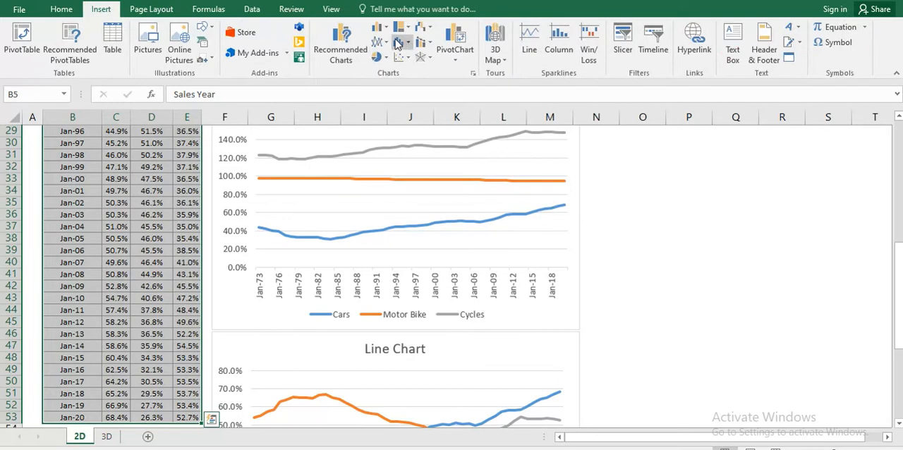
pyautogui.click(380, 42)
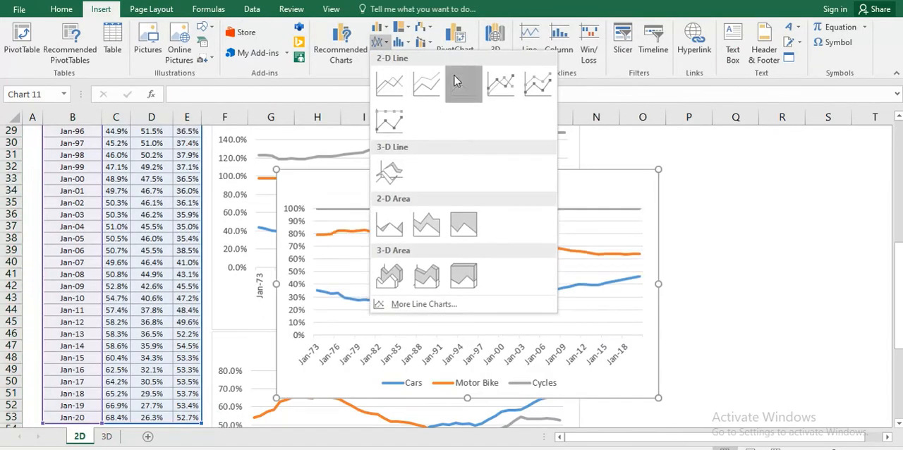
pyautogui.click(463, 83)
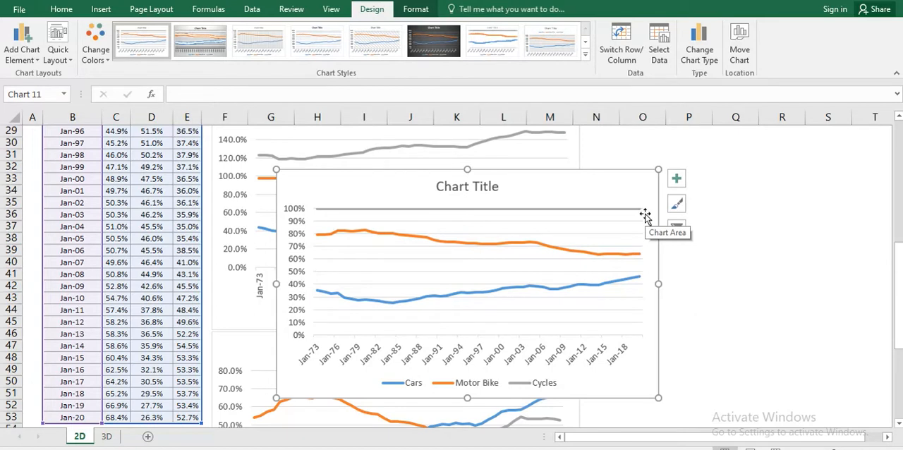
# Step: Add a data label to only the first point, Jan-73, of the Cycles line in the 100% stacked line chart
pyautogui.click(641, 255)
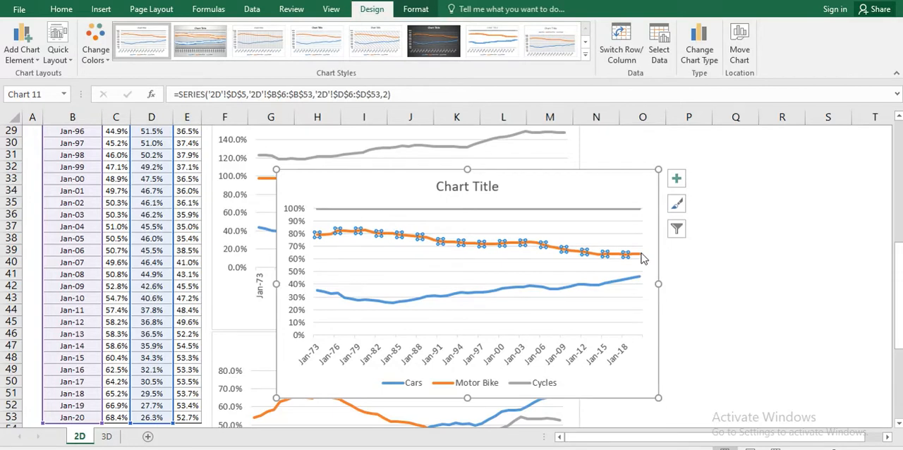
pyautogui.click(319, 209)
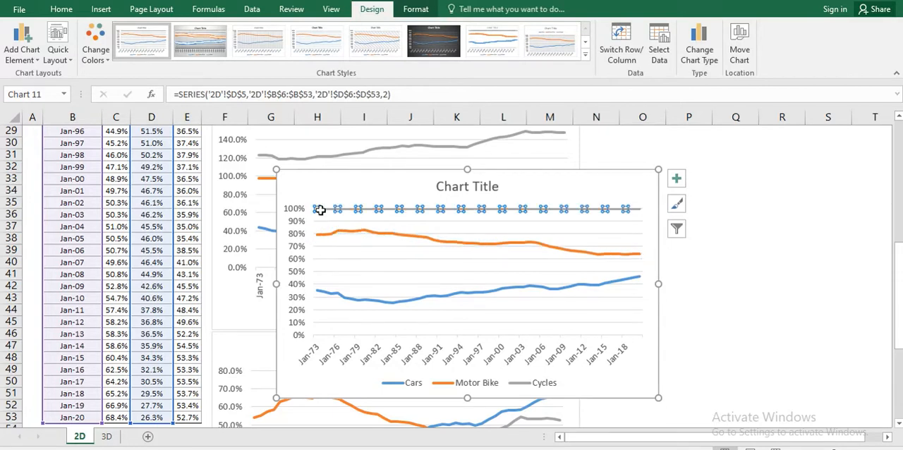
pyautogui.click(321, 208)
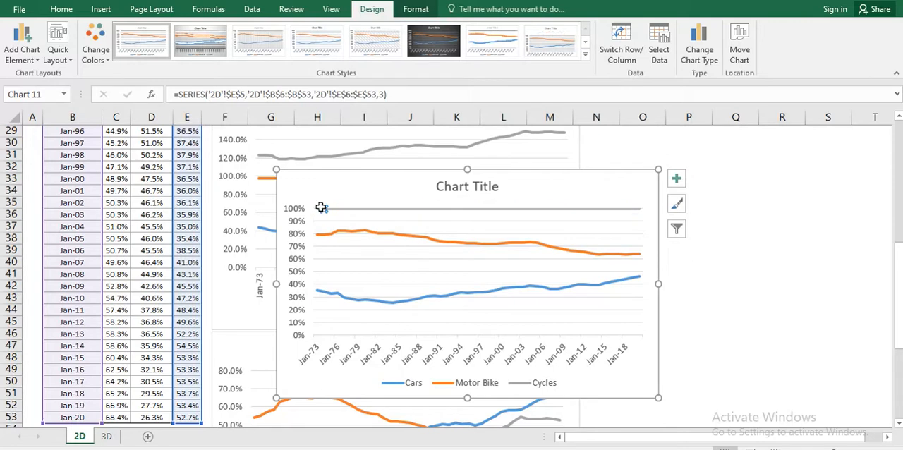
pyautogui.click(677, 179)
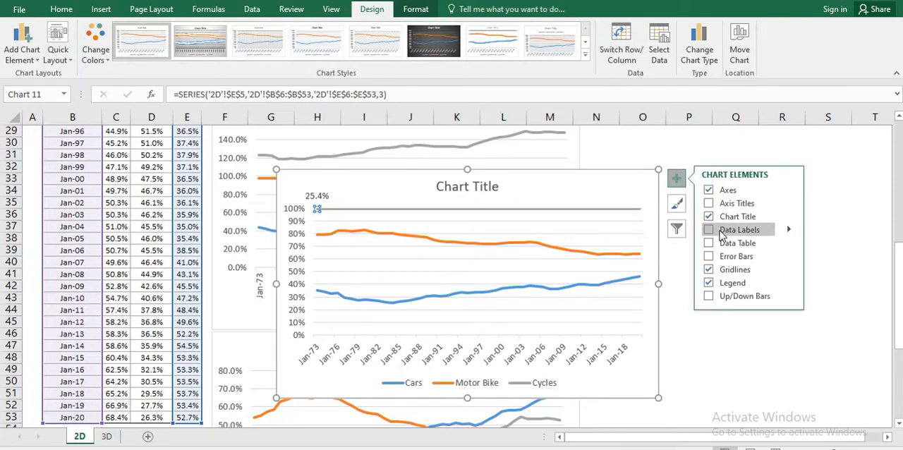
pyautogui.click(721, 233)
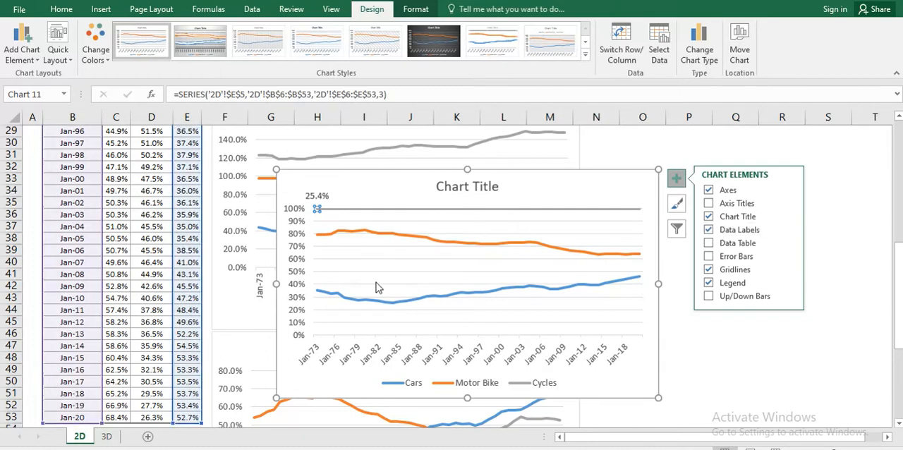
# Step: Add a data label to only the Jan-73 point of both the Motor Bike and Cars lines, then deselect the chart
pyautogui.click(319, 236)
pyautogui.click(319, 236)
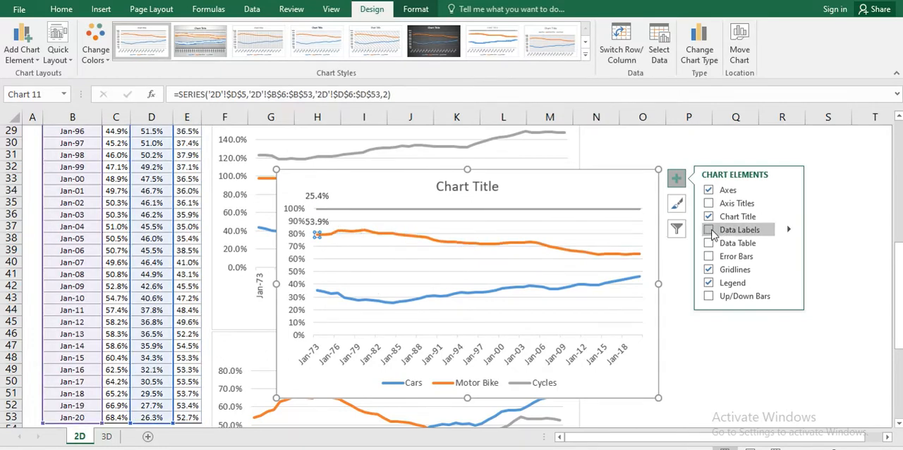
pyautogui.click(315, 287)
pyautogui.click(317, 290)
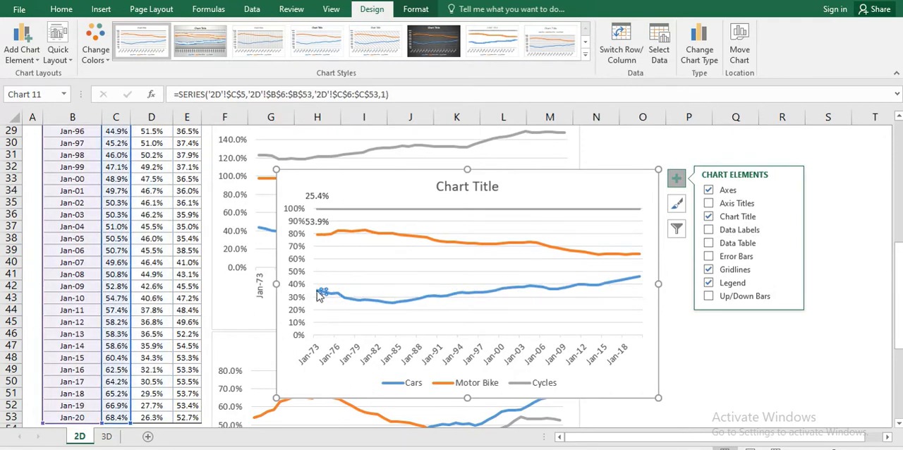
pyautogui.doubleClick(318, 291)
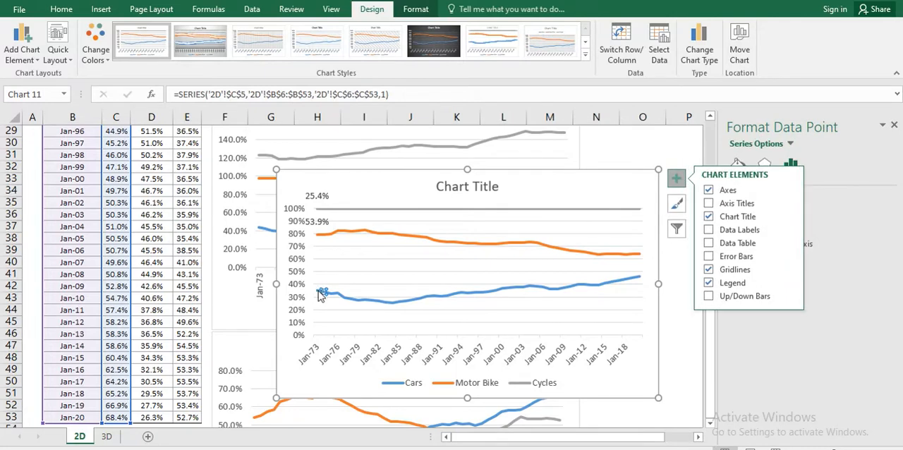
pyautogui.click(709, 230)
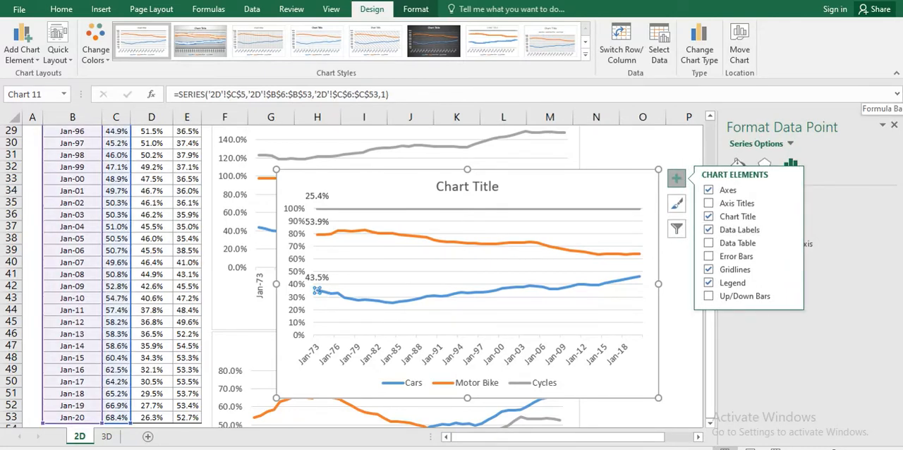
pyautogui.click(893, 125)
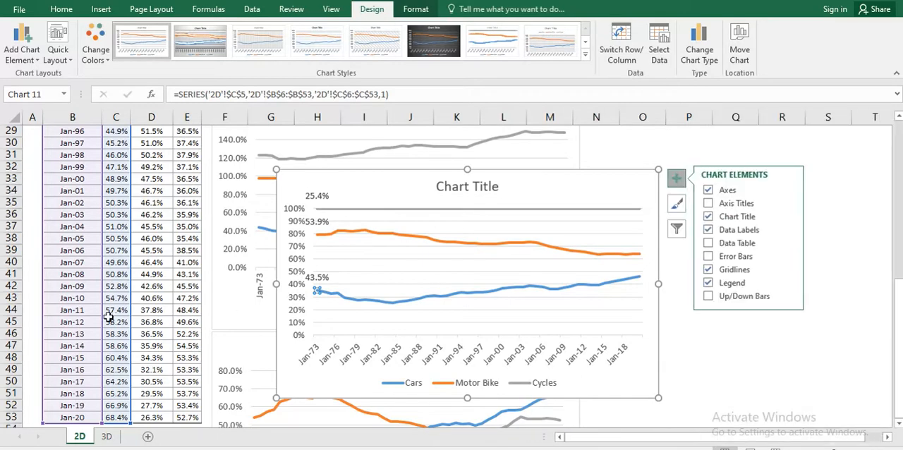
pyautogui.click(145, 274)
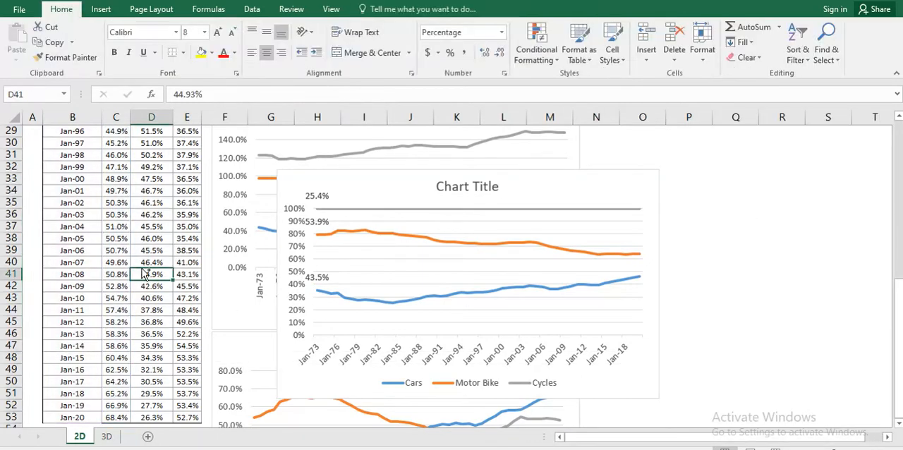
# Step: Move the new 100% stacked line chart beside the annotated one, then select the Jan-73 values C6:E6
pyautogui.moveTo(301, 178); pyautogui.dragTo(605, 174)
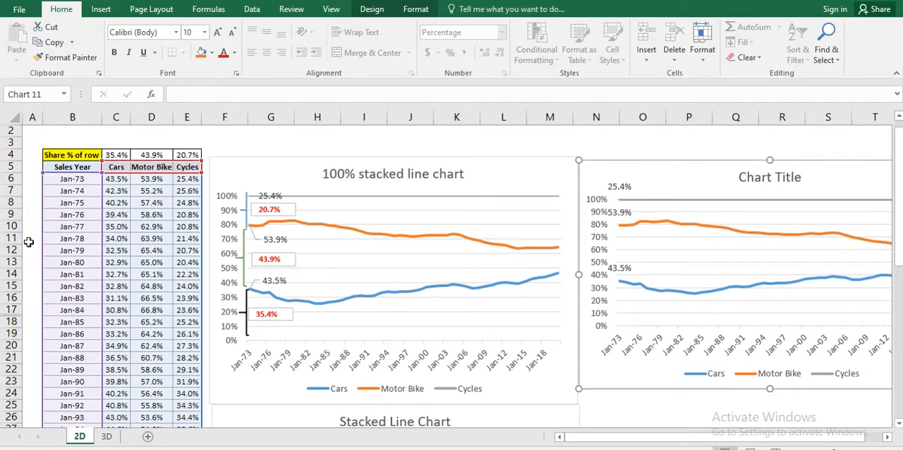
pyautogui.click(115, 180)
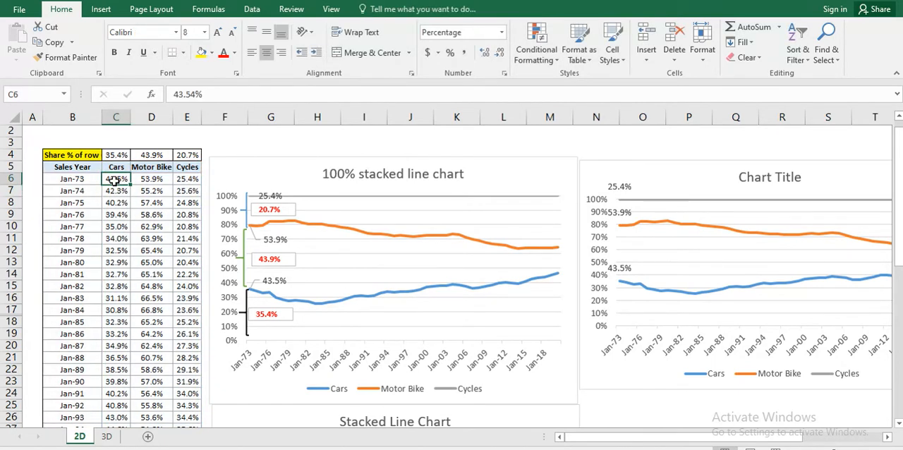
pyautogui.press('Left')
pyautogui.press('Right')
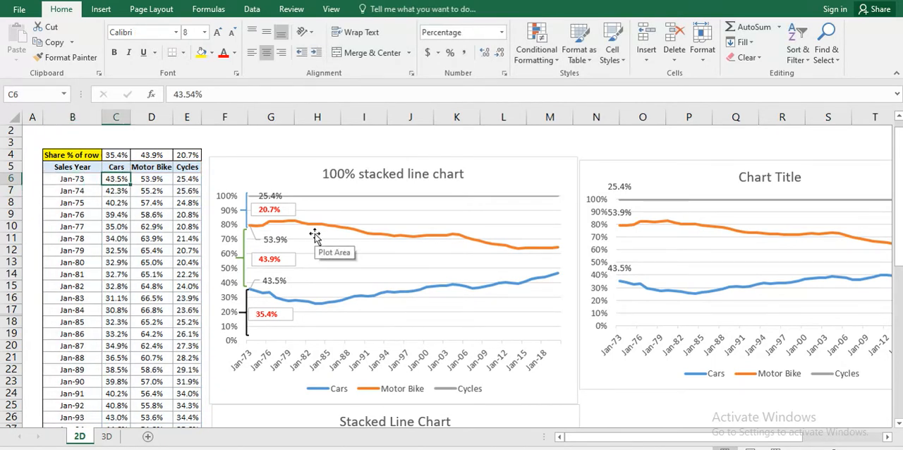
pyautogui.hotkey('shift', 'Right')
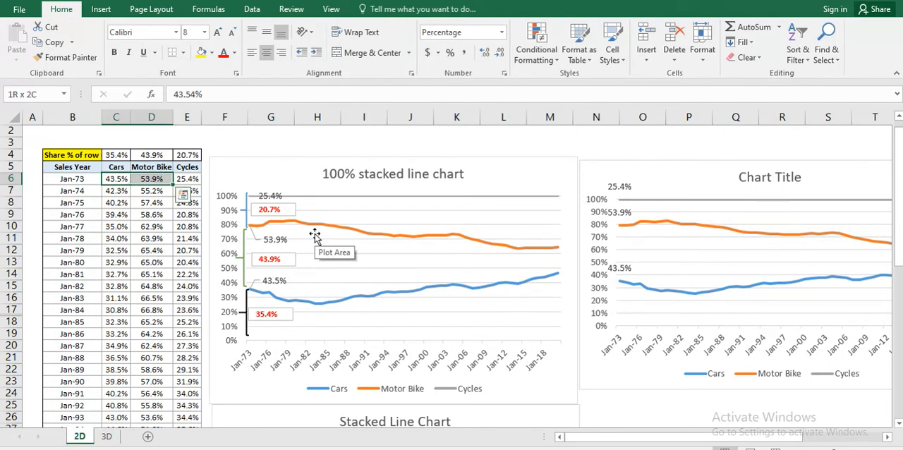
pyautogui.hotkey('shift', 'Right')
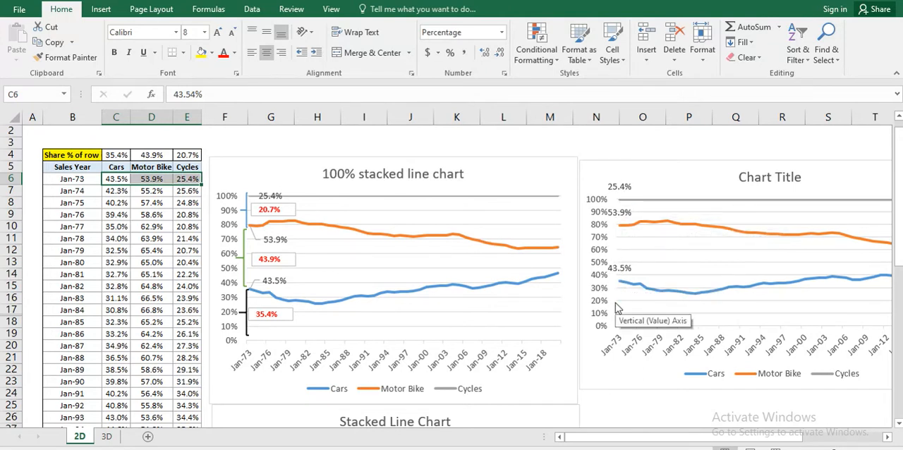
# Step: Examine the new chart's percentage axis and Cycles line against the Jan-73 values in C6:E6
pyautogui.click(594, 214)
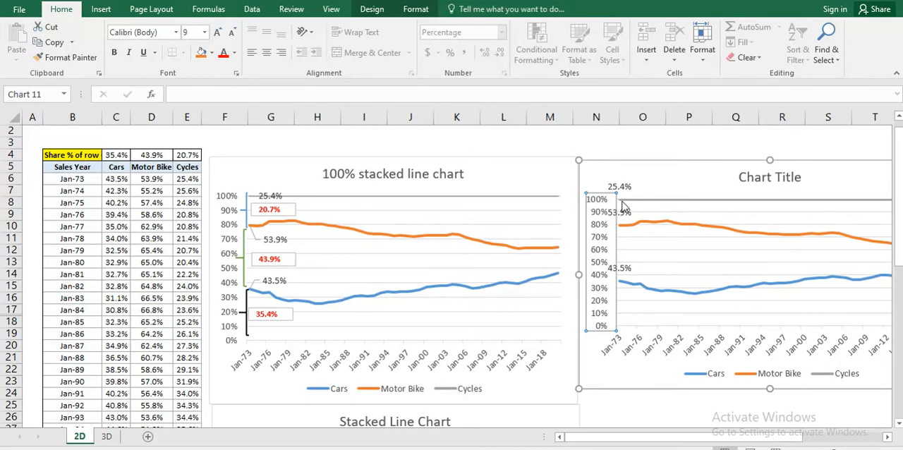
pyautogui.click(620, 200)
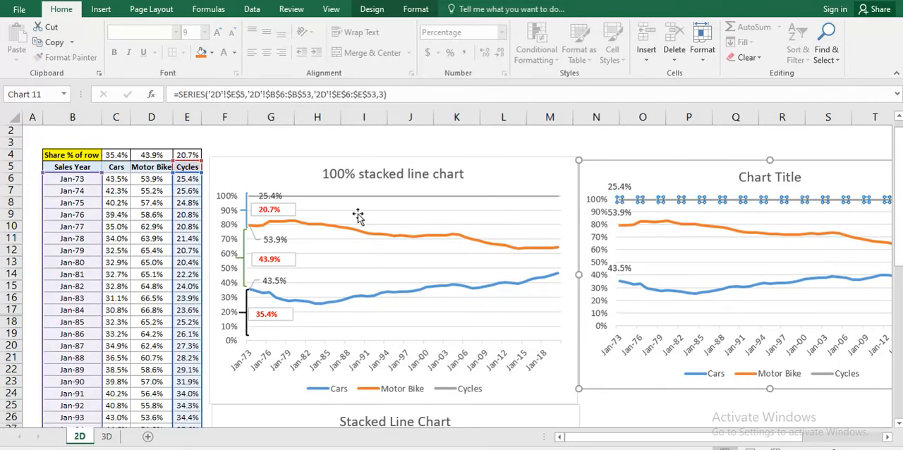
pyautogui.click(115, 181)
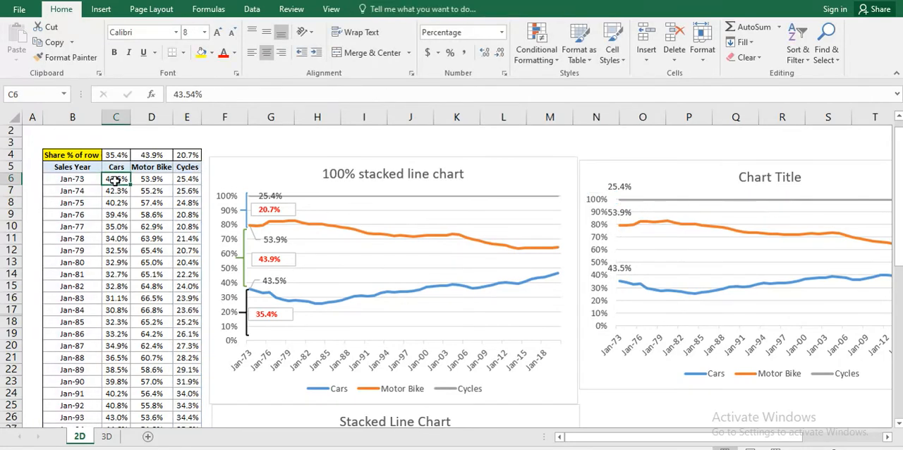
pyautogui.hotkey('shift', 'Right')
pyautogui.hotkey('shift', 'Right')
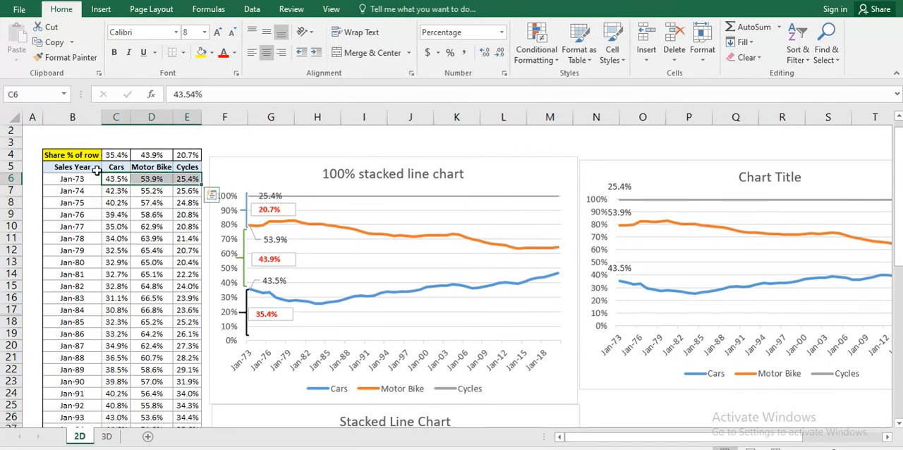
# Step: Examine the Cars share formula in C4 and compare it with the Cars line's start and the lowest brace in the annotated chart
pyautogui.click(110, 181)
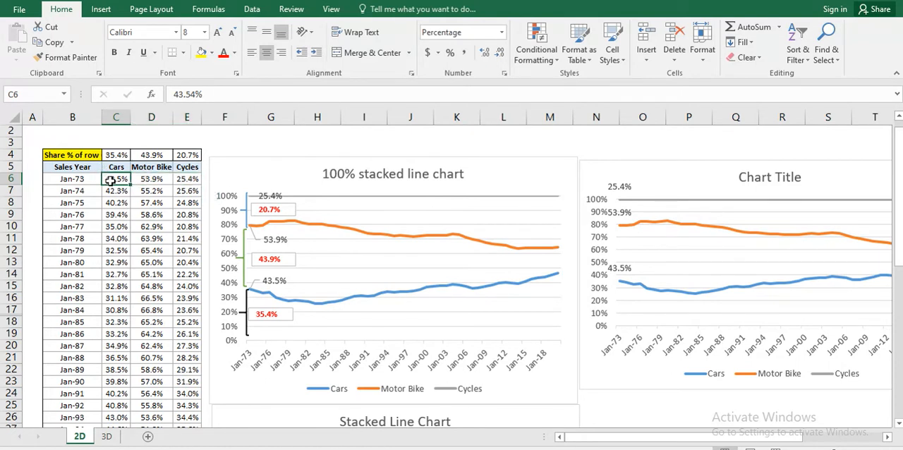
pyautogui.click(113, 166)
pyautogui.press('Up')
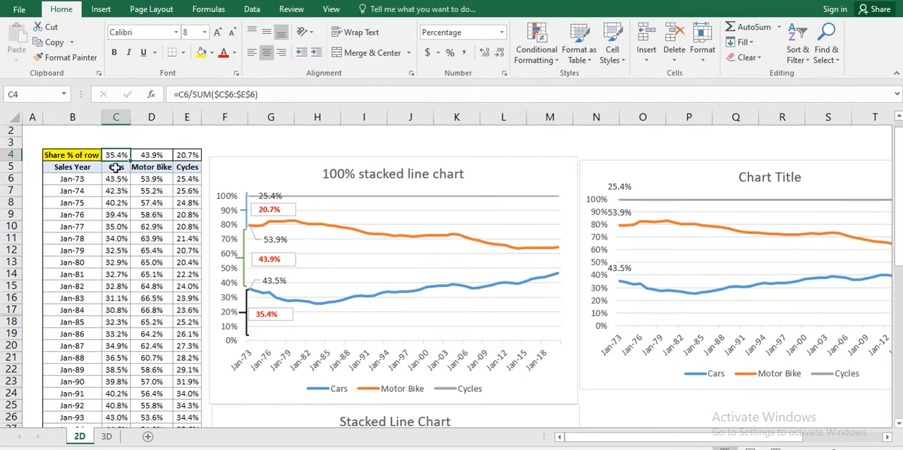
pyautogui.click(621, 283)
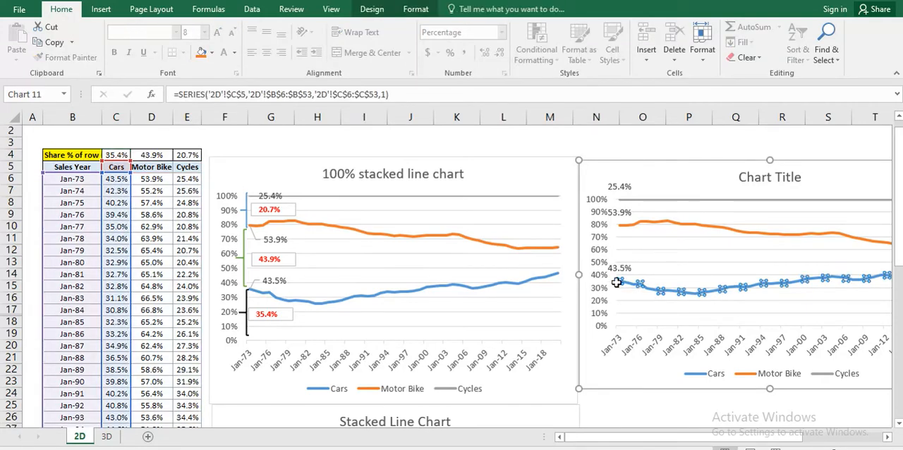
pyautogui.moveTo(618, 284)
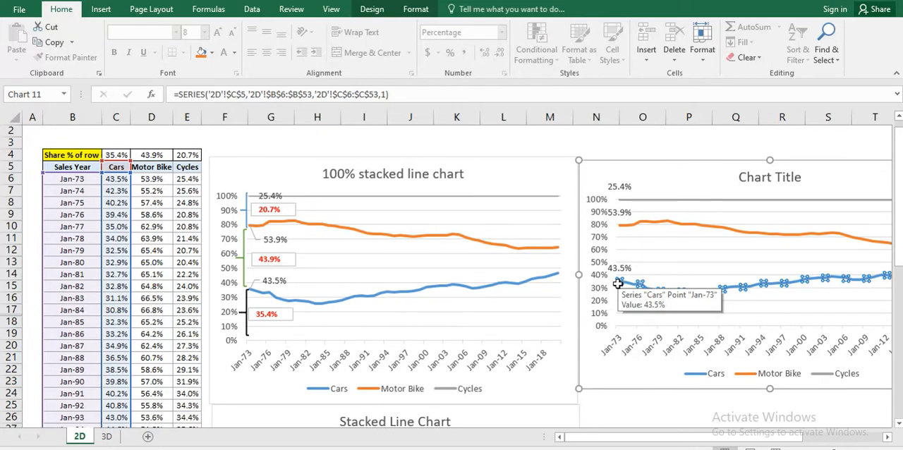
pyautogui.click(245, 296)
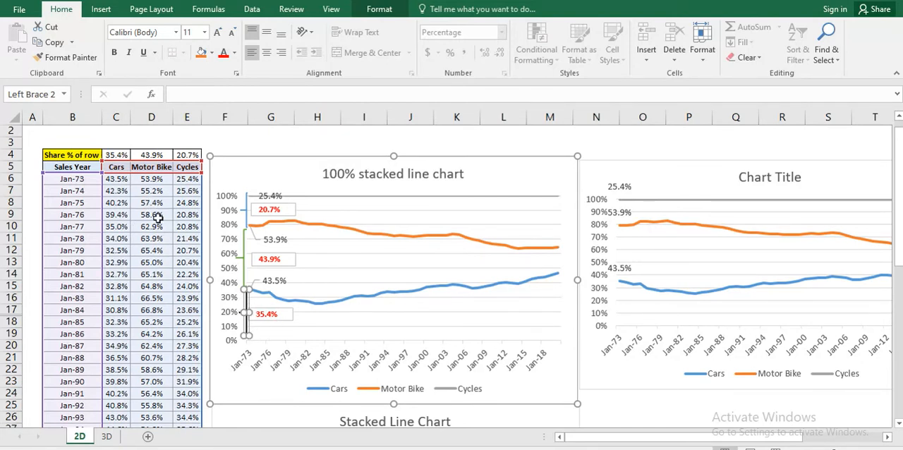
# Step: Examine the Motor Bike and Cycles share formulas in D4 and E4 against the Jan-73 row and the annotated chart's share labels
pyautogui.click(151, 186)
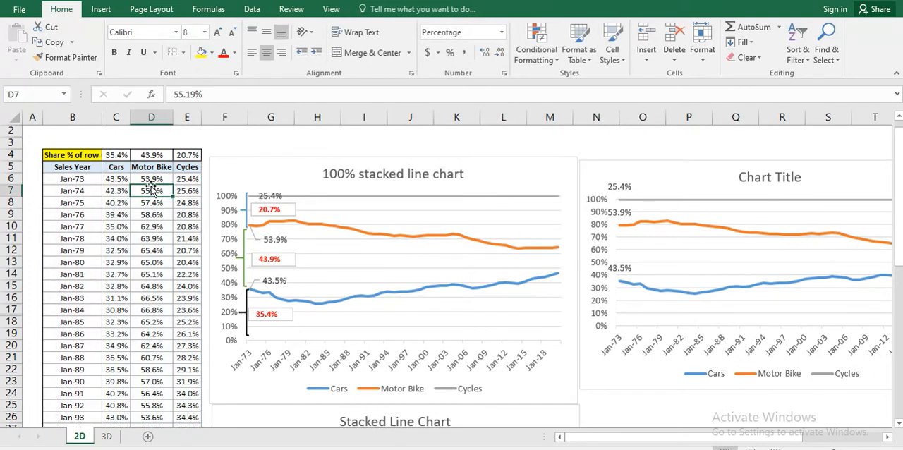
pyautogui.click(151, 181)
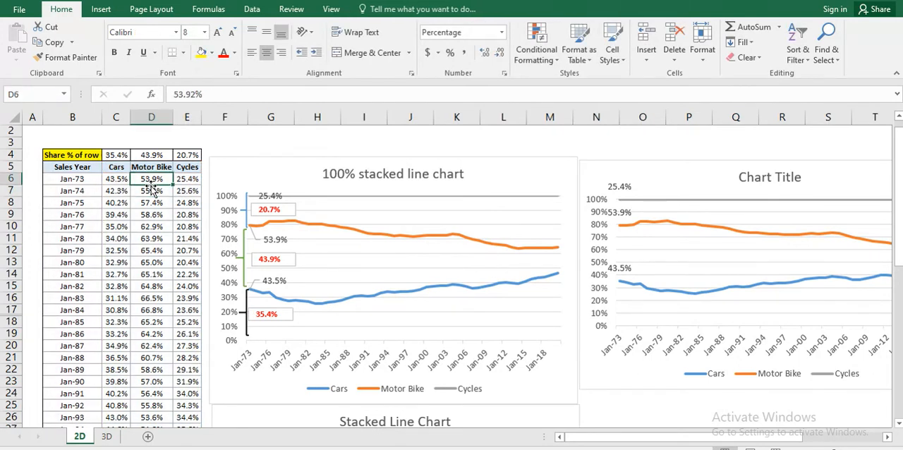
pyautogui.moveTo(116, 181); pyautogui.dragTo(187, 180)
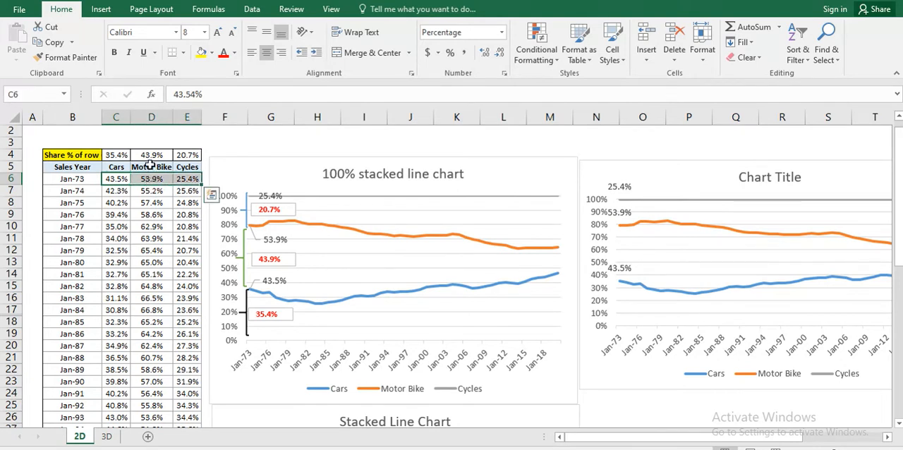
pyautogui.click(147, 155)
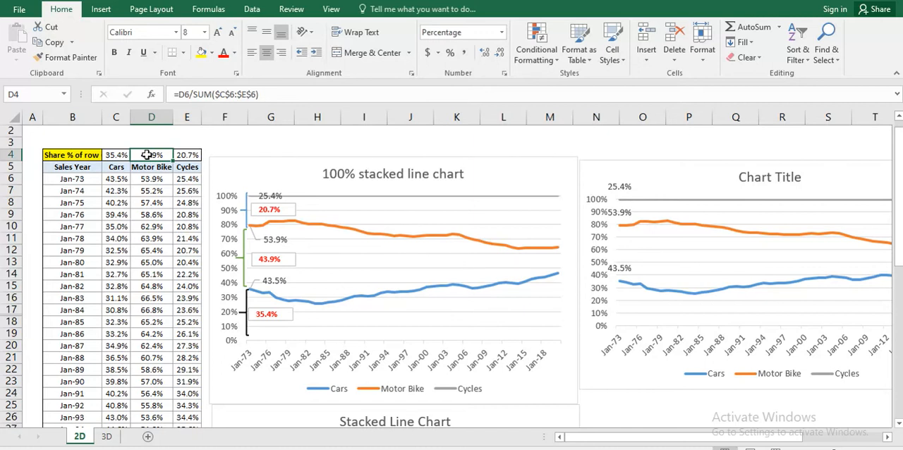
pyautogui.hotkey('shift', 'Left')
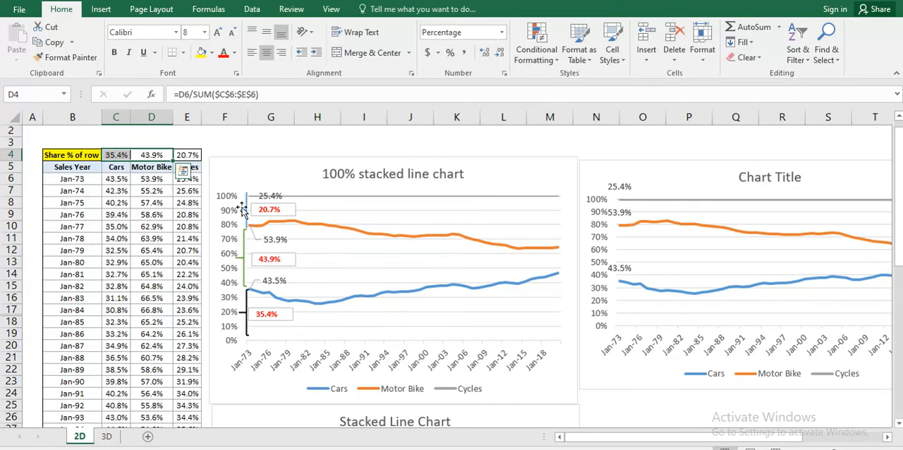
pyautogui.click(188, 155)
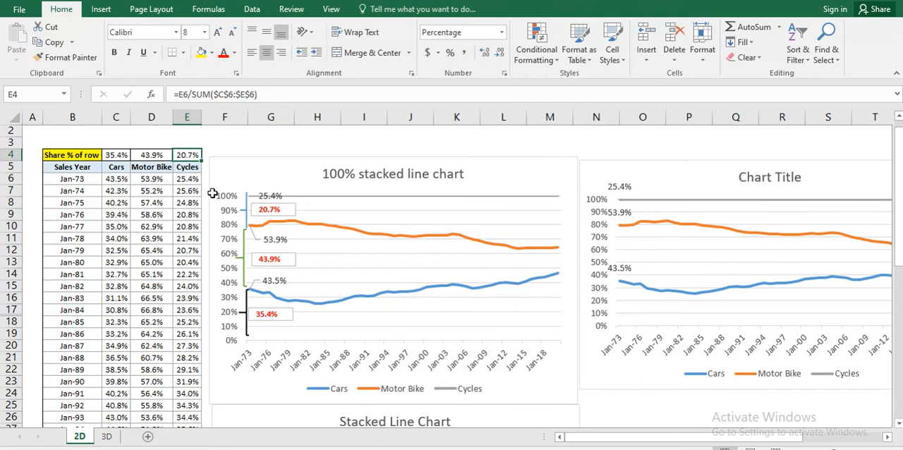
pyautogui.click(252, 209)
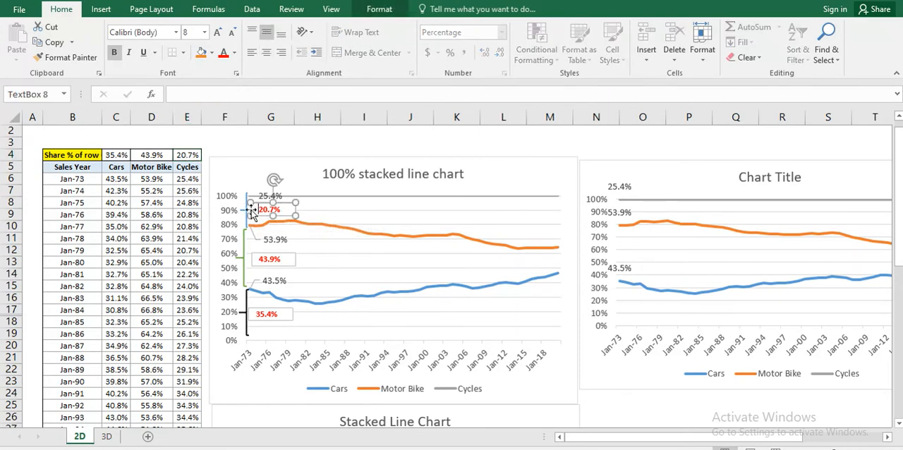
pyautogui.click(331, 206)
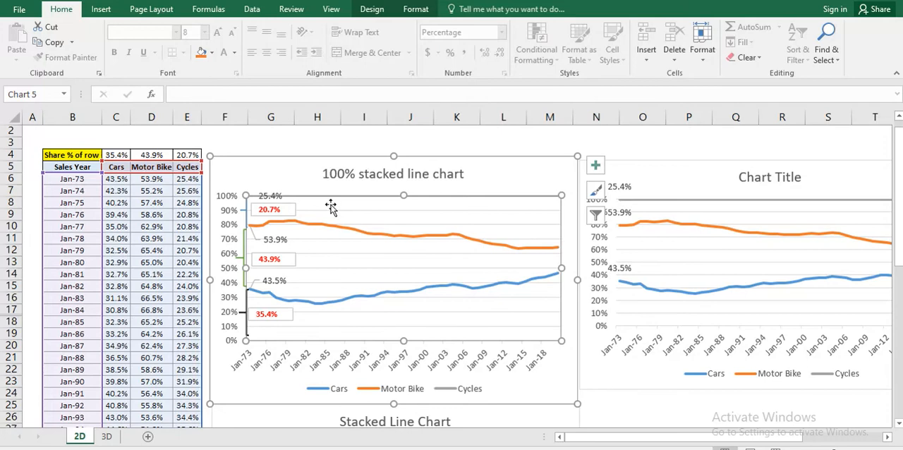
# Step: Examine the lines of the Stacked Line Chart further down the sheet, starting with the Cars series
pyautogui.click(611, 417)
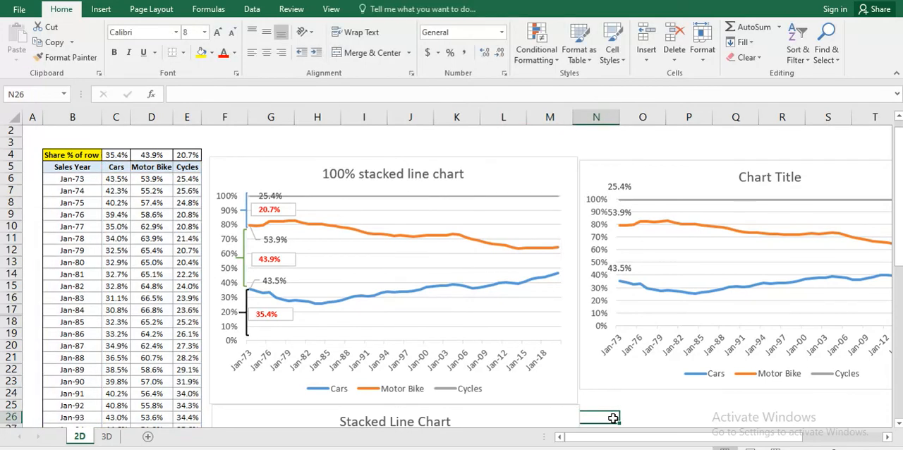
pyautogui.press('Down')
pyautogui.press('Down')
pyautogui.press('Down')
pyautogui.press('Down')
pyautogui.press('Down')
pyautogui.press('Down')
pyautogui.press('Down')
pyautogui.press('Down')
pyautogui.press('Down')
pyautogui.press('Down')
pyautogui.press('Down')
pyautogui.press('Down')
pyautogui.press('Down')
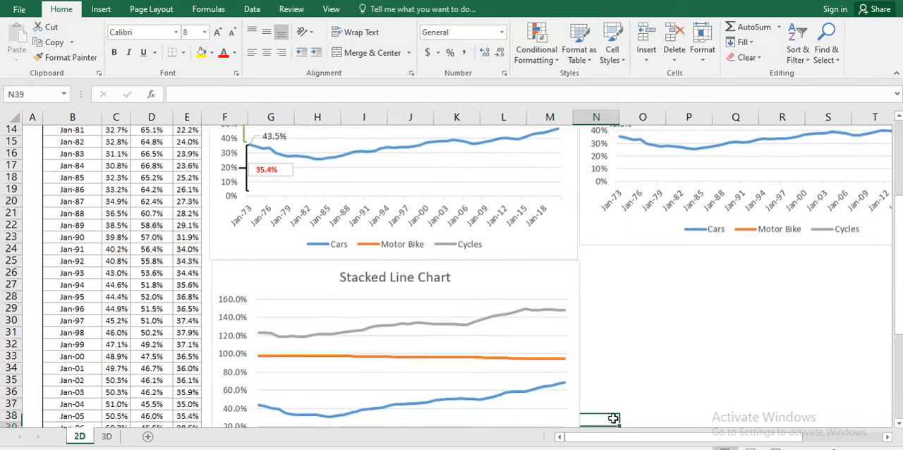
pyautogui.click(564, 374)
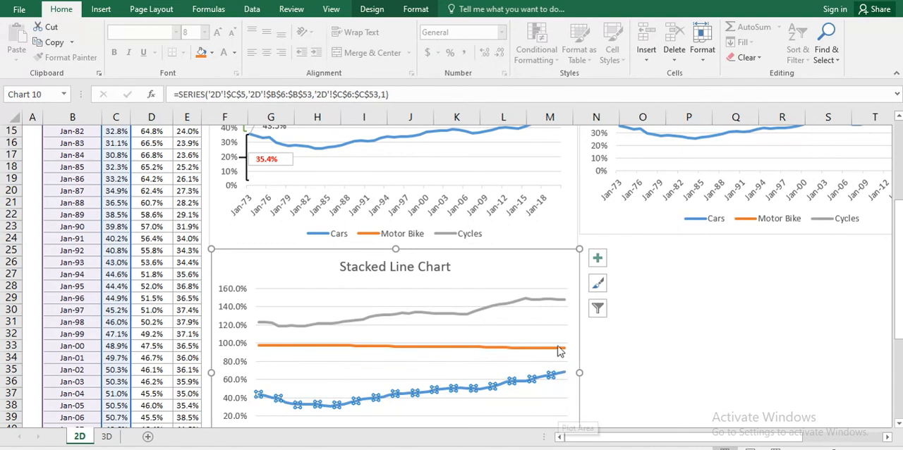
pyautogui.moveTo(564, 304)
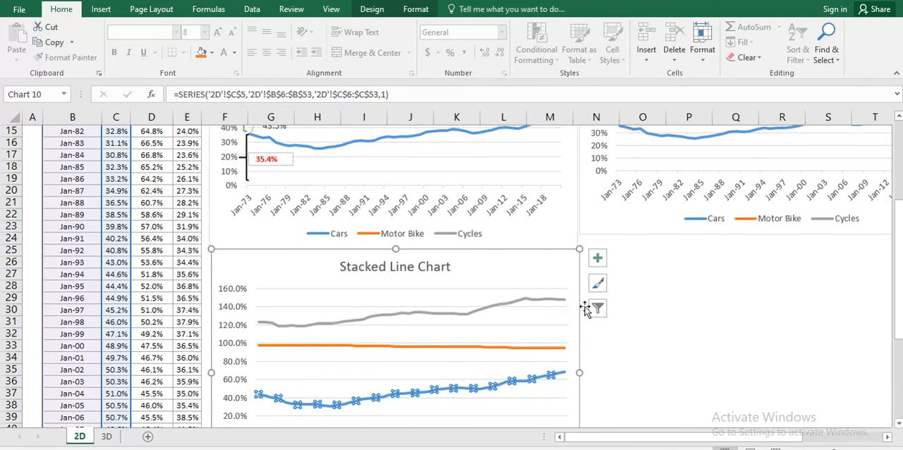
pyautogui.click(631, 317)
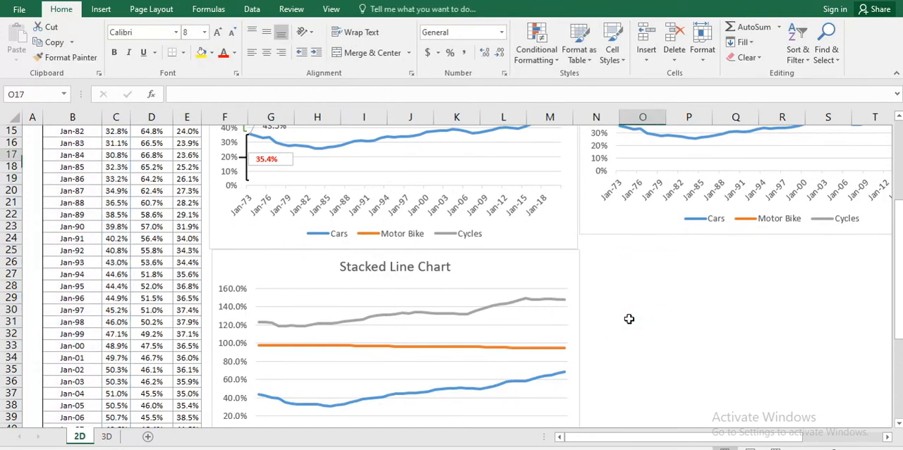
# Step: Return to the sheet's first row and examine the annotated 100% stacked chart's percentage axis against the Cars values
pyautogui.hotkey('ctrl', 'Up')
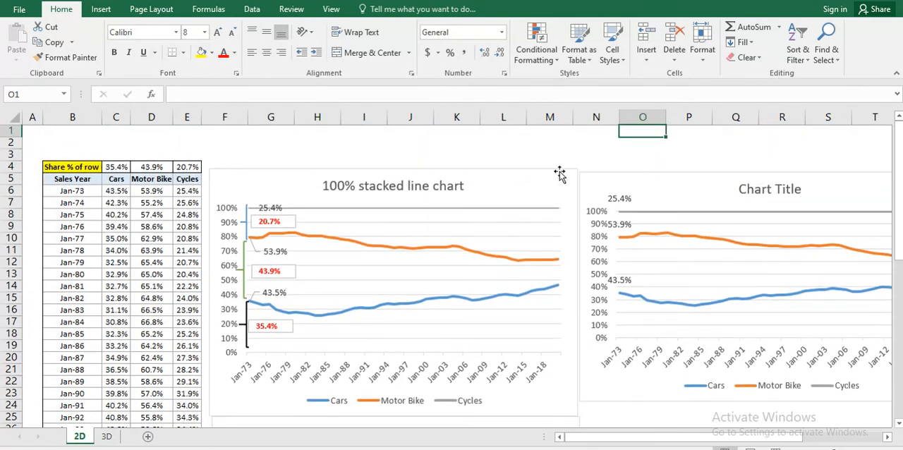
pyautogui.moveTo(559, 209)
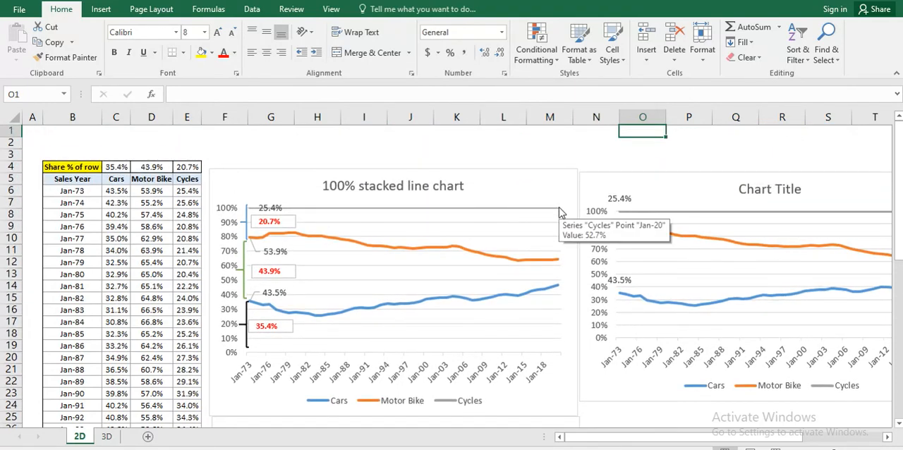
pyautogui.click(227, 220)
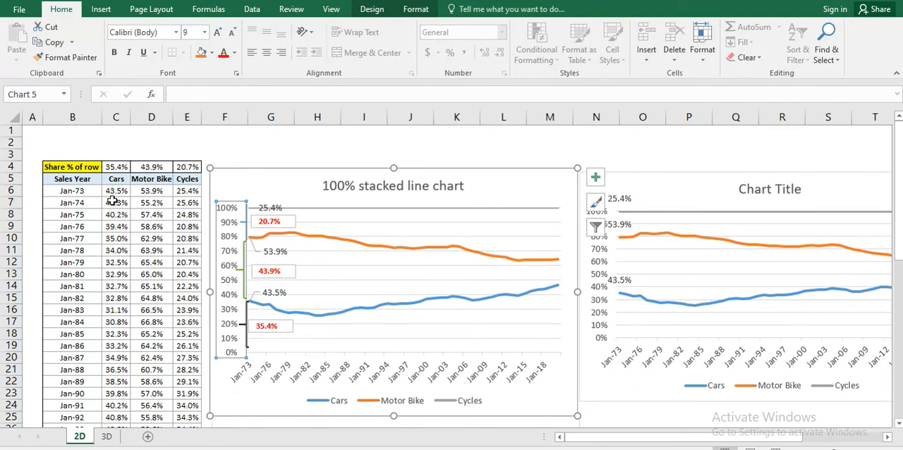
pyautogui.click(112, 202)
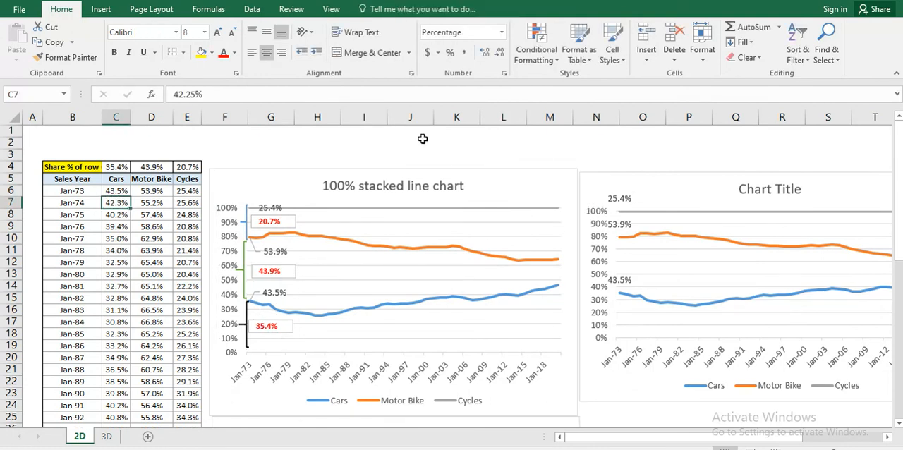